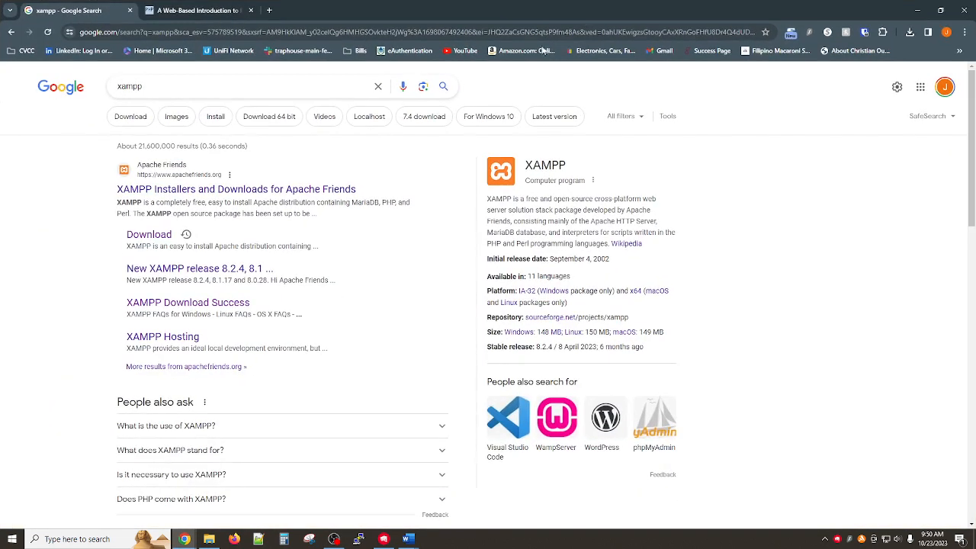
Step: Open the XAMPP download page from the search results and review the installers offered for each operating system
{"action": "left_click", "coordinate": [160, 85]}
{"action": "left_click", "coordinate": [95, 187]}
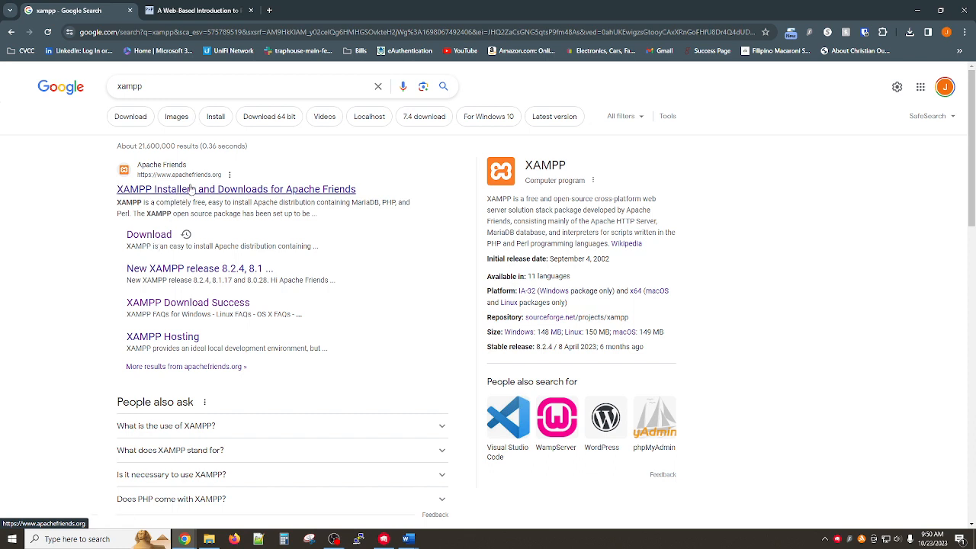
{"action": "left_click", "coordinate": [155, 239]}
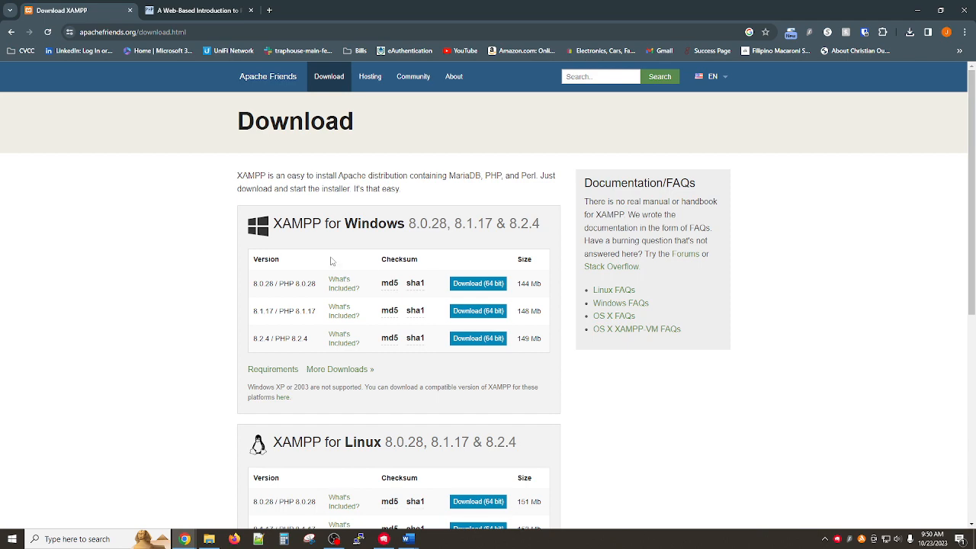
{"action": "scroll", "coordinate": [358, 267], "scroll_direction": "down", "scroll_amount": 5}
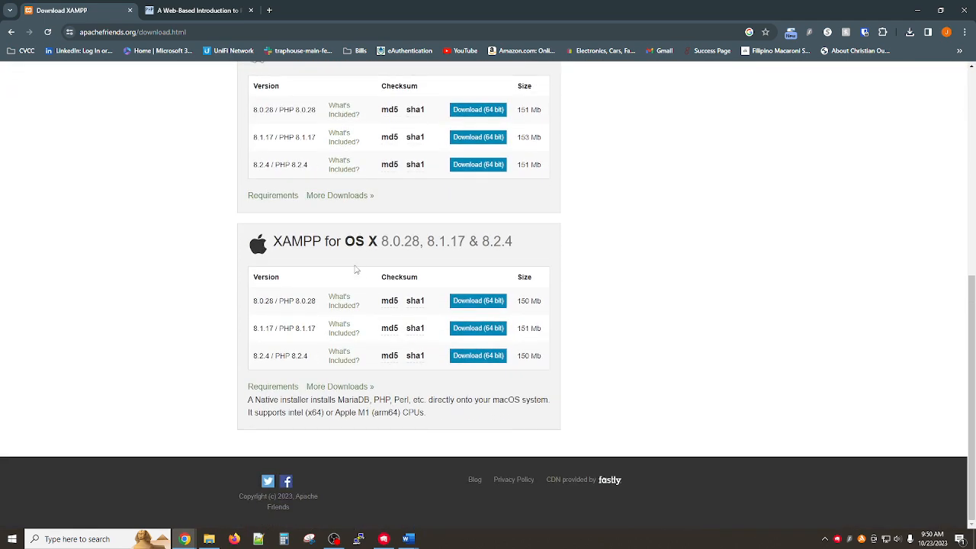
{"action": "scroll", "coordinate": [359, 270], "scroll_direction": "up", "scroll_amount": 5}
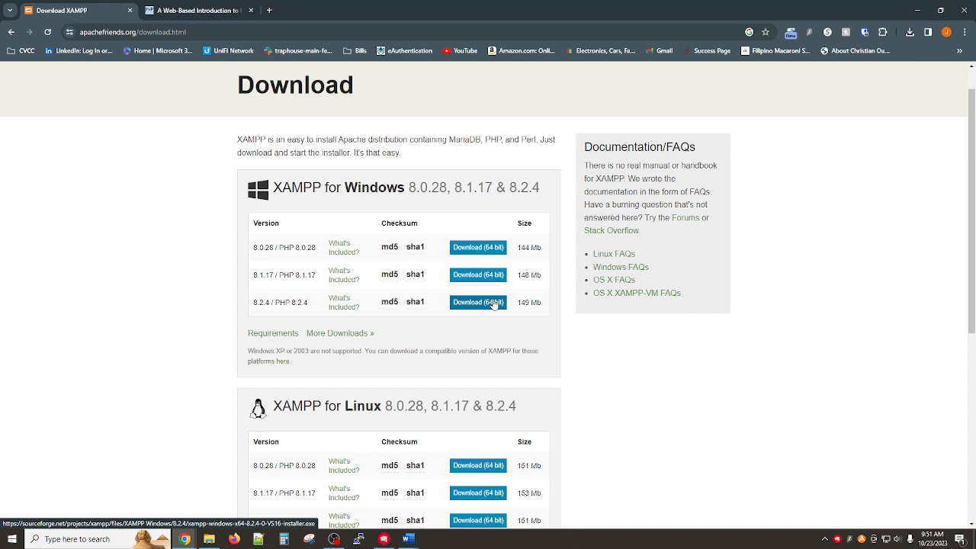
Step: Restore the browser to a smaller window and reposition the XAMPP installer and webtech.zip on the desktop
{"action": "double_click", "coordinate": [391, 9]}
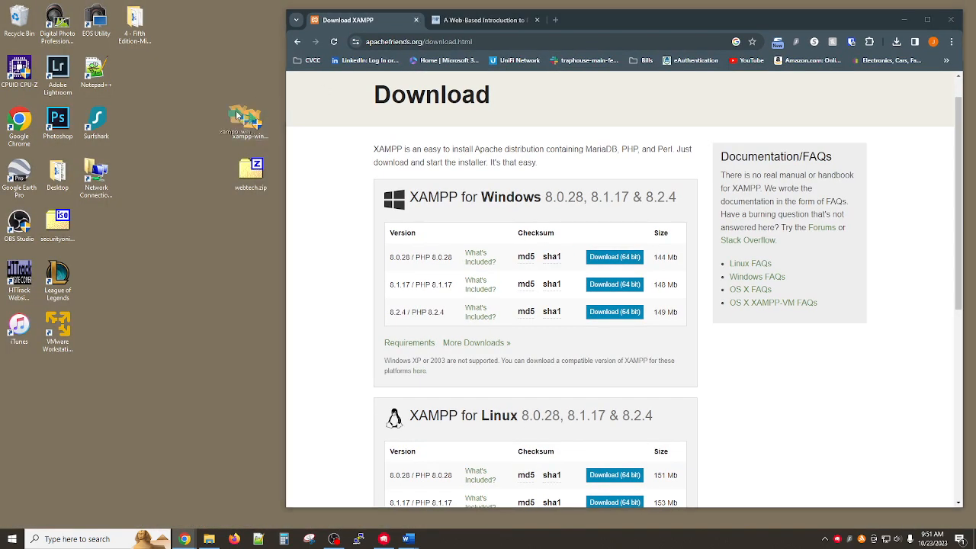
{"action": "left_click_drag", "start_coordinate": [237, 114], "coordinate": [202, 118]}
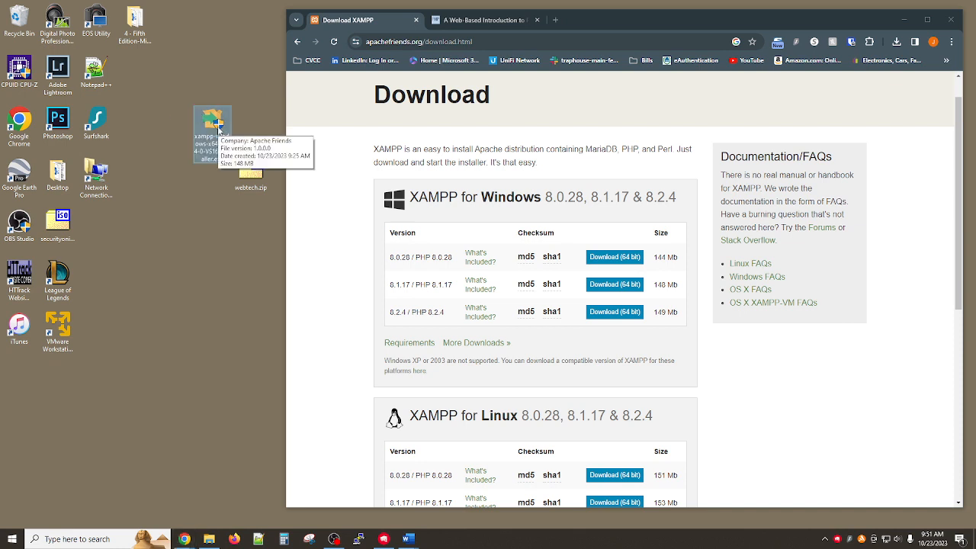
{"action": "left_click_drag", "start_coordinate": [252, 171], "coordinate": [213, 180]}
{"action": "left_click", "coordinate": [211, 125]}
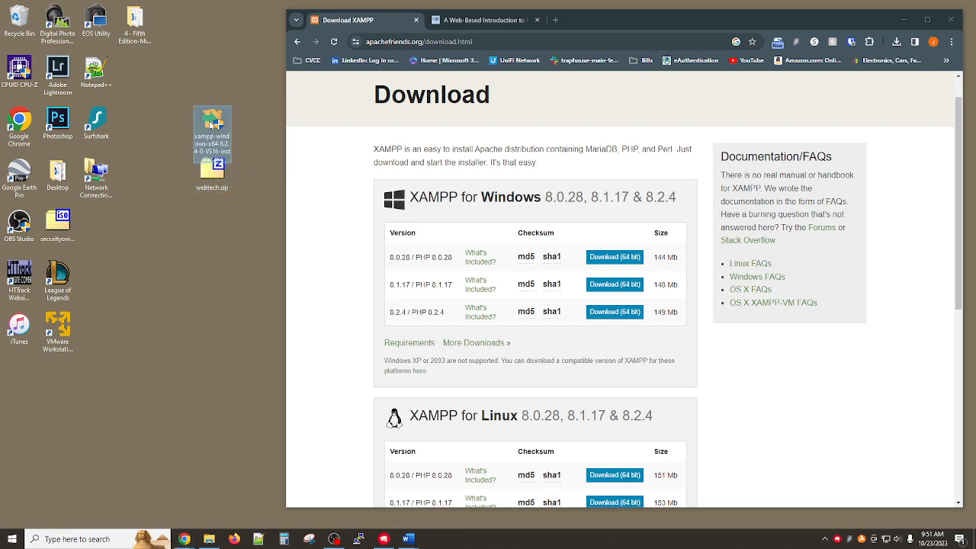
Step: Run the XAMPP installer from the desktop as administrator
{"action": "right_click", "coordinate": [213, 121]}
{"action": "left_click", "coordinate": [232, 78]}
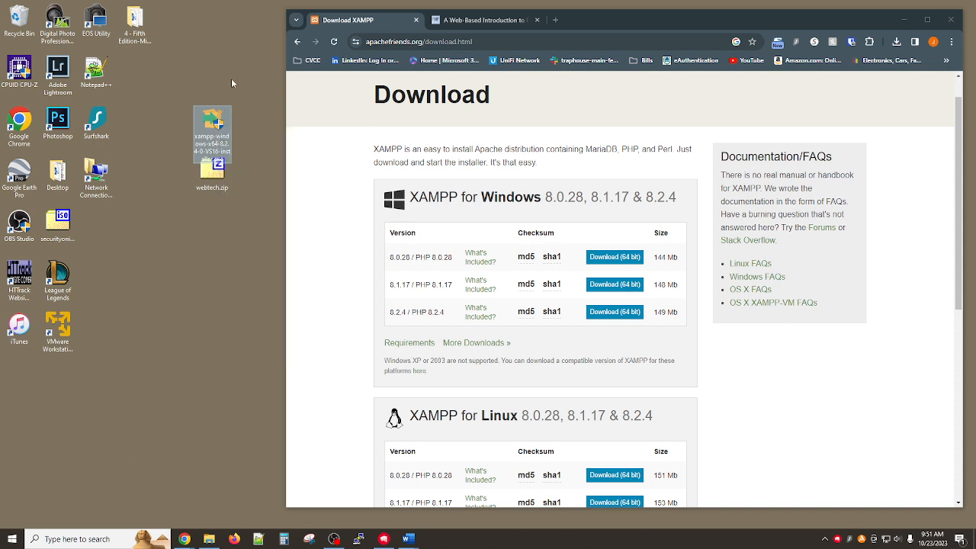
{"action": "right_click", "coordinate": [217, 121]}
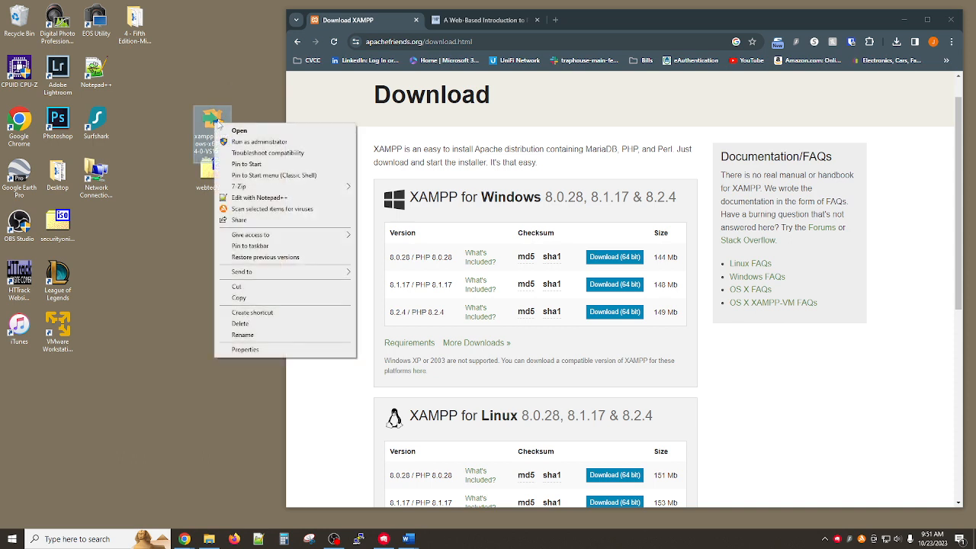
{"action": "left_click", "coordinate": [263, 143]}
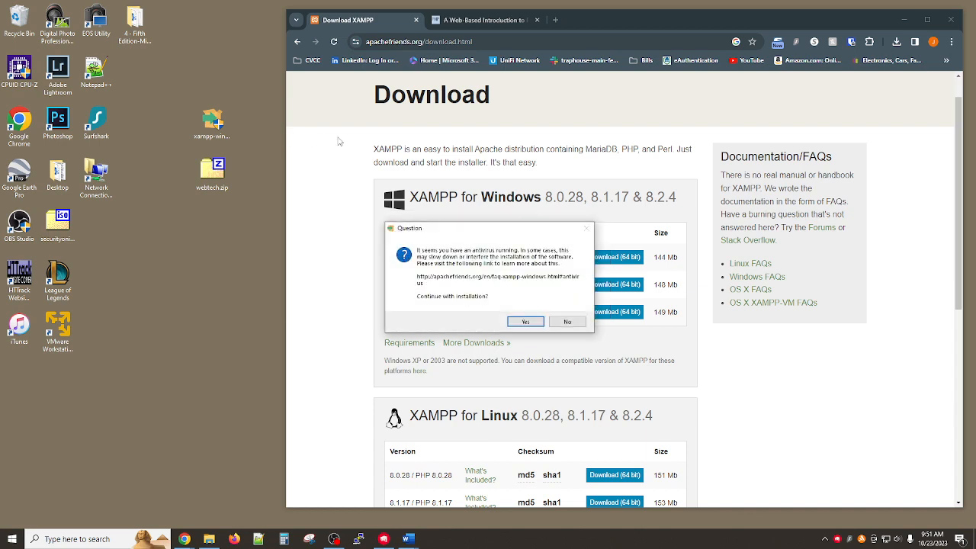
Step: Disable the Avast shields for 1 hour and continue the XAMPP installation past the antivirus question
{"action": "left_click_drag", "start_coordinate": [471, 227], "coordinate": [324, 221]}
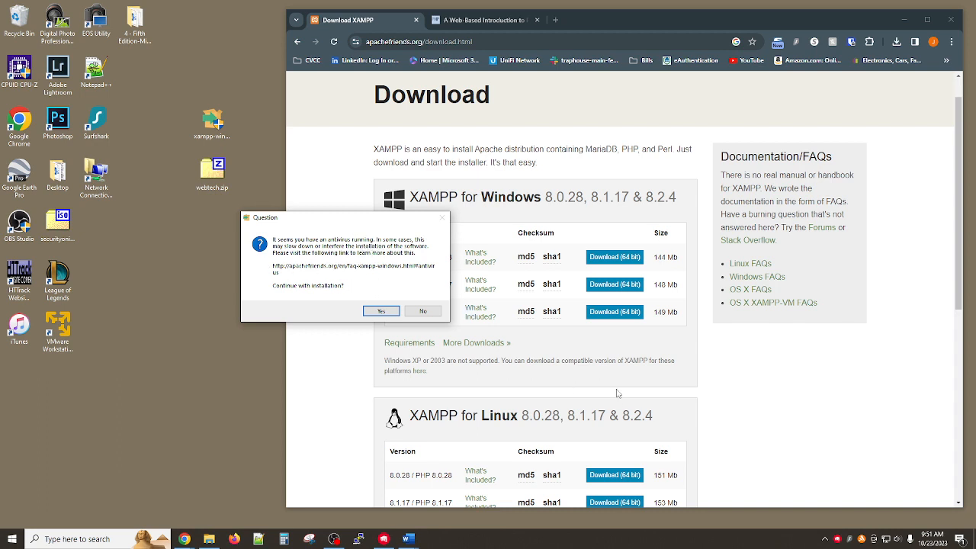
{"action": "left_click", "coordinate": [863, 539]}
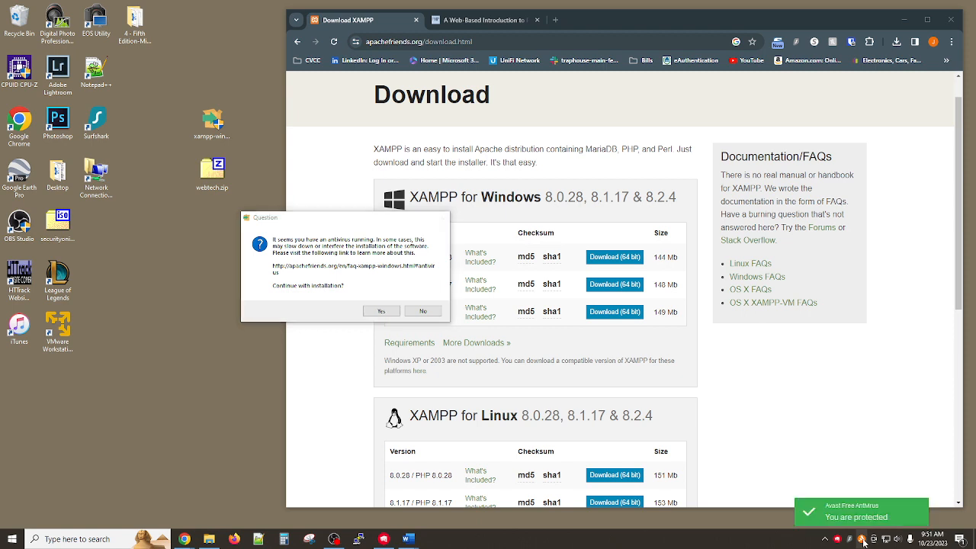
{"action": "right_click", "coordinate": [863, 541]}
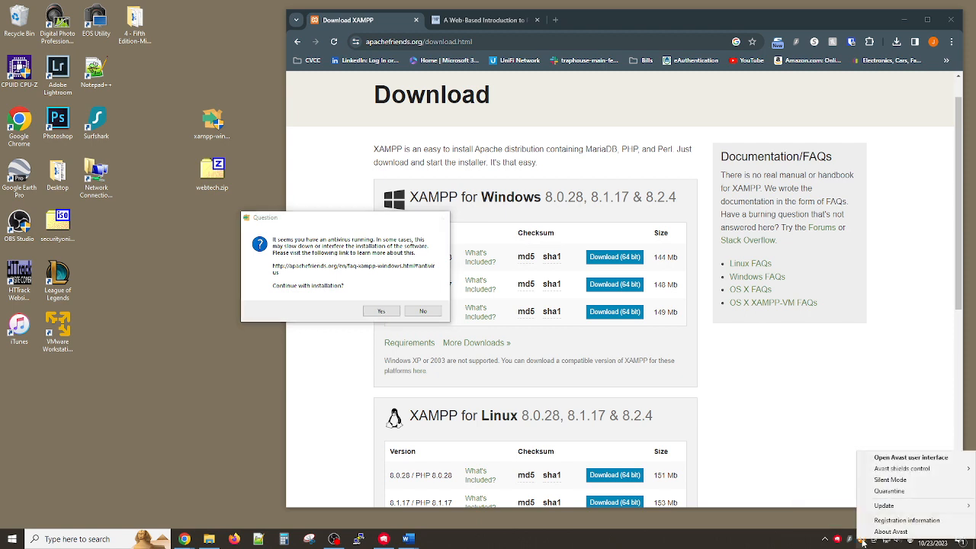
{"action": "mouse_move", "coordinate": [886, 474]}
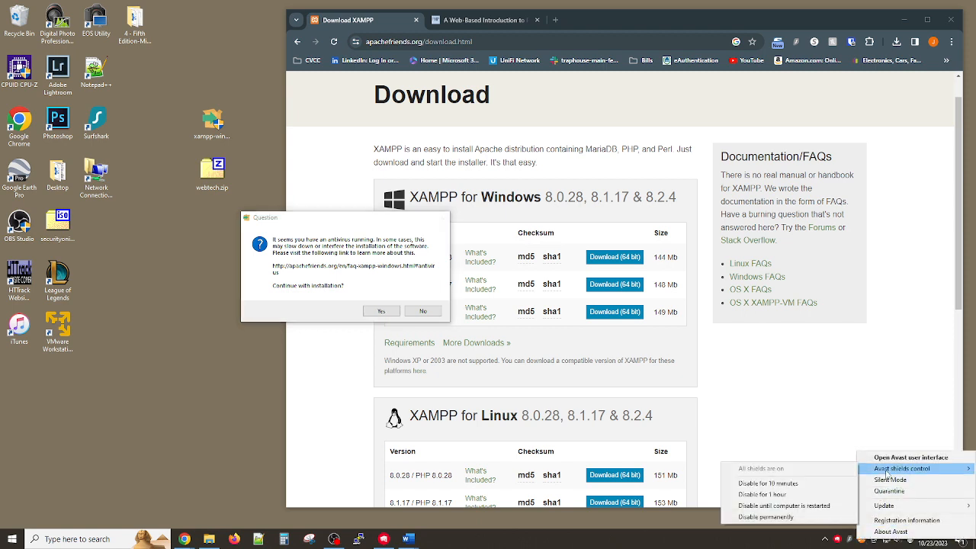
{"action": "left_click", "coordinate": [784, 495]}
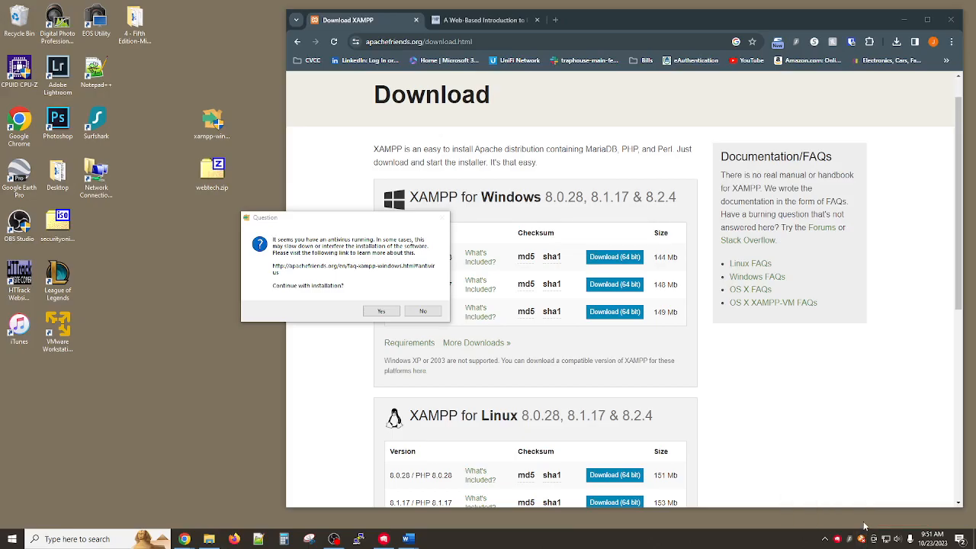
{"action": "left_click", "coordinate": [386, 316]}
{"action": "left_click_drag", "start_coordinate": [460, 242], "coordinate": [325, 242]}
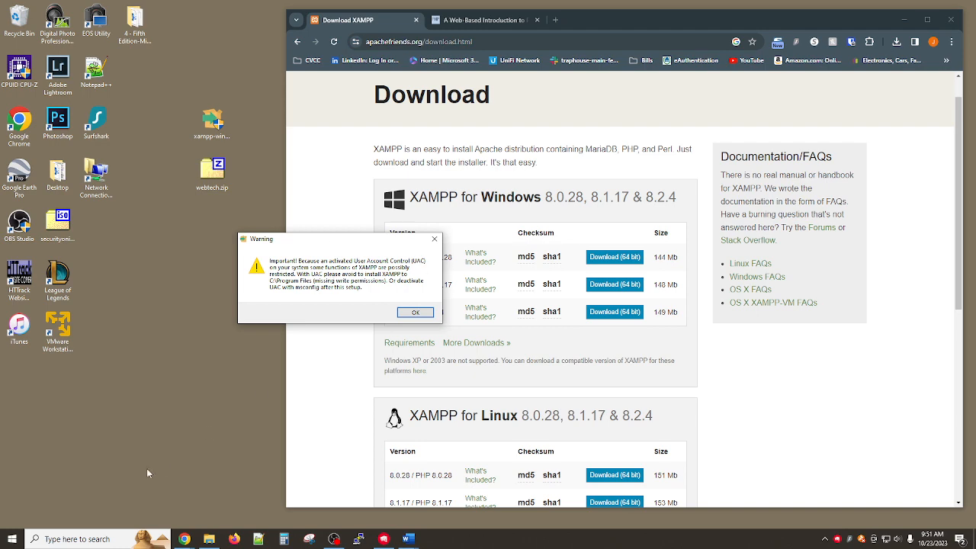
Step: Find the User Account Control settings through Windows search and set the notification level to Never notify
{"action": "left_click", "coordinate": [83, 536]}
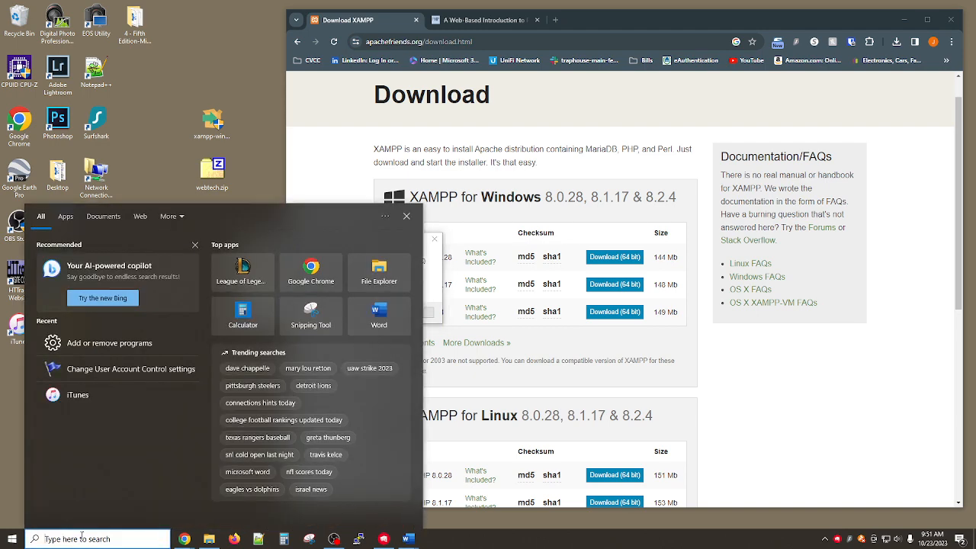
{"action": "type", "text": "user ac"}
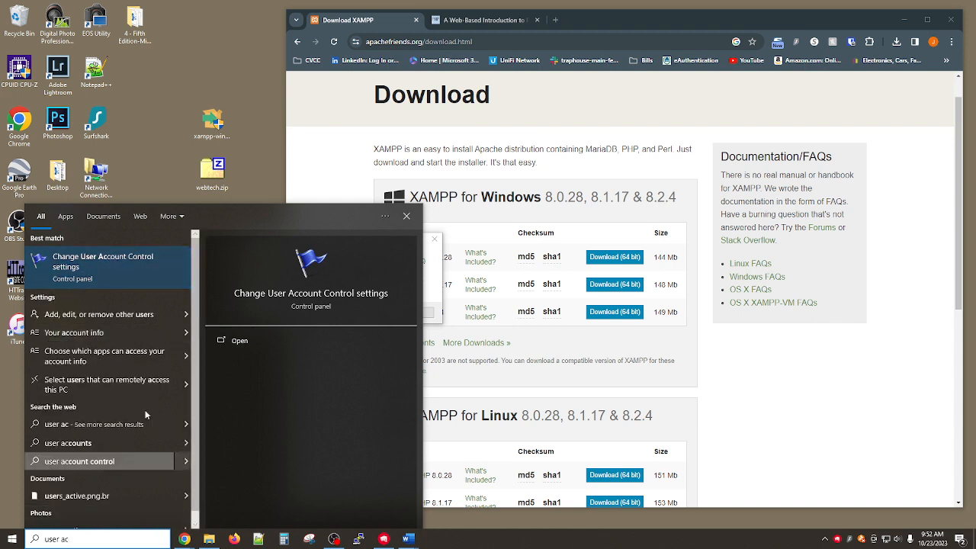
{"action": "left_click", "coordinate": [84, 263]}
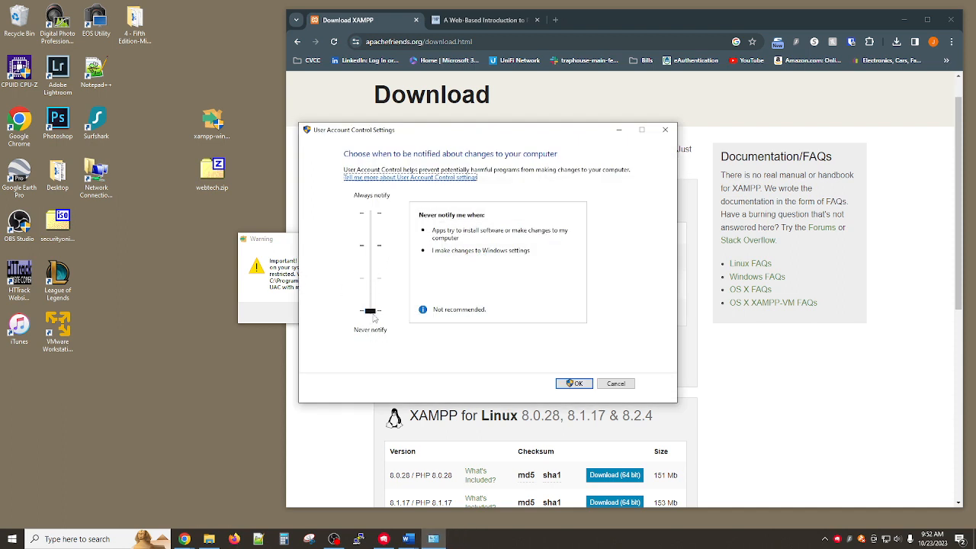
{"action": "left_click", "coordinate": [371, 250]}
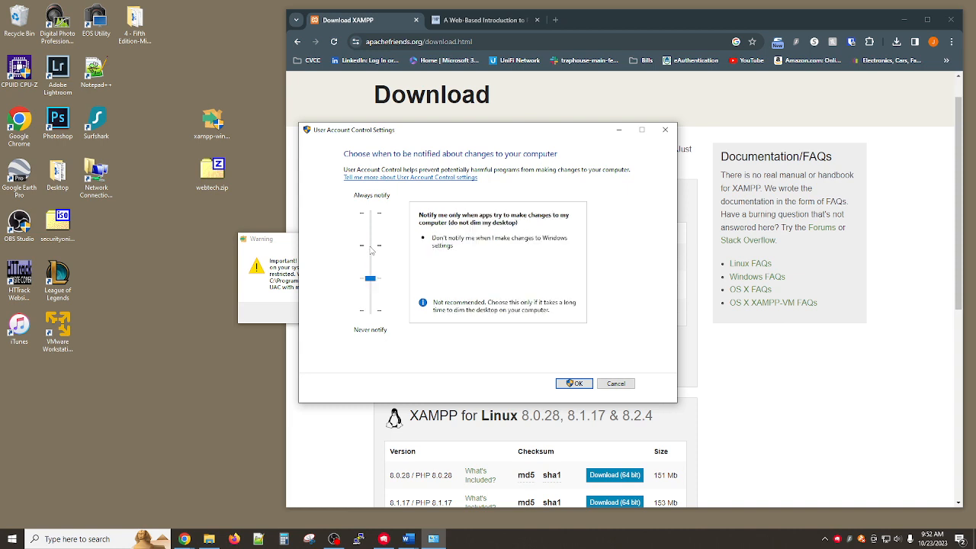
{"action": "left_click_drag", "start_coordinate": [371, 252], "coordinate": [370, 313]}
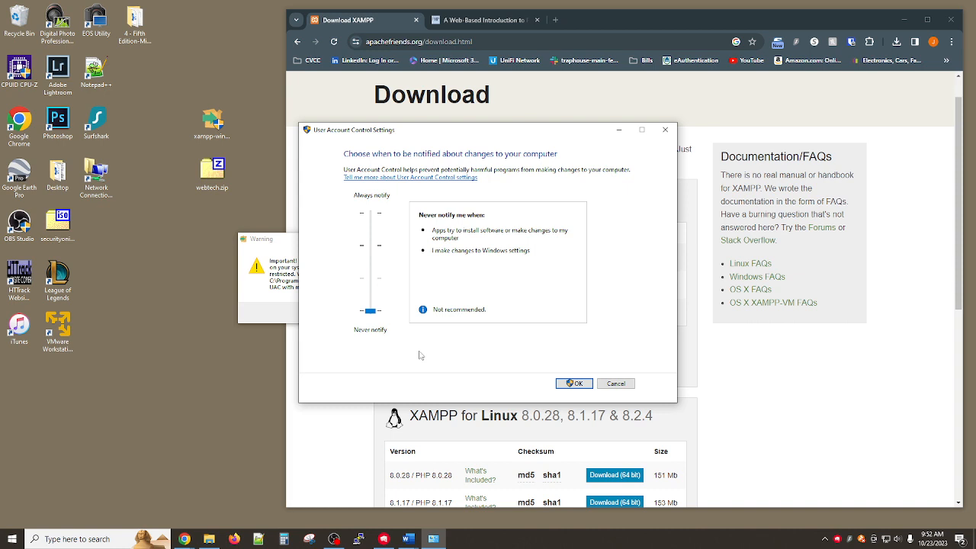
{"action": "left_click", "coordinate": [575, 383]}
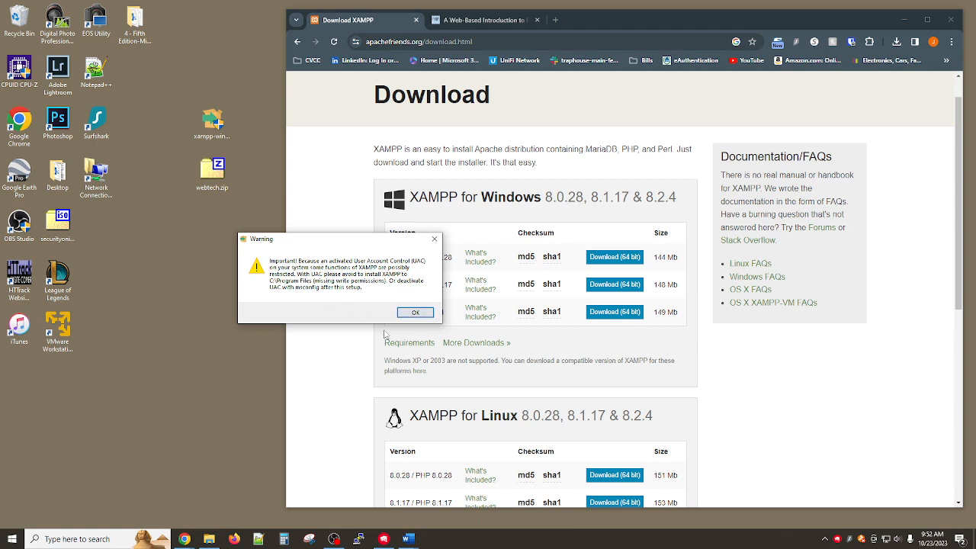
Step: Acknowledge the UAC warning and proceed through the XAMPP setup wizard, keeping all components selected
{"action": "mouse_move", "coordinate": [367, 245]}
{"action": "left_mouse_down"}
{"action": "mouse_move", "coordinate": [337, 238]}
{"action": "mouse_move", "coordinate": [352, 237]}
{"action": "left_mouse_up"}
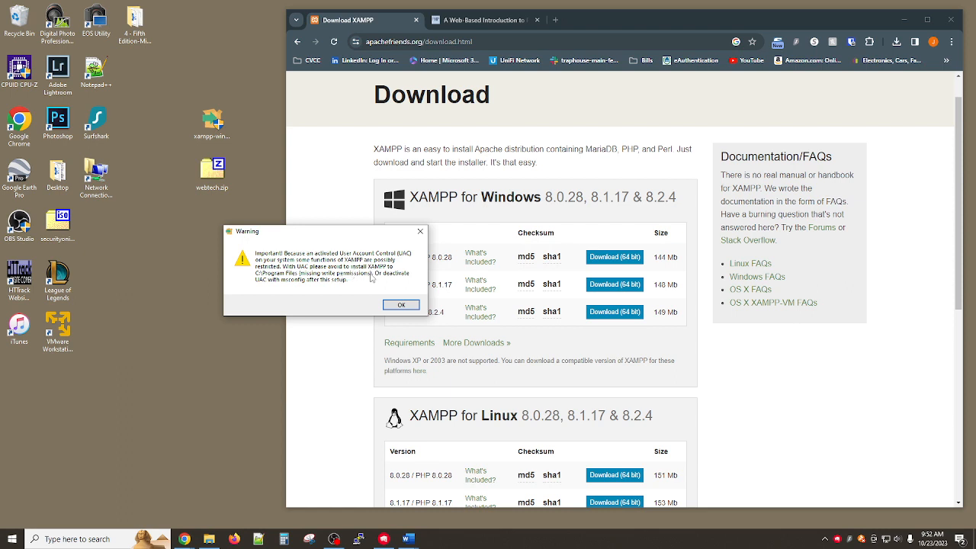
{"action": "left_click", "coordinate": [402, 305]}
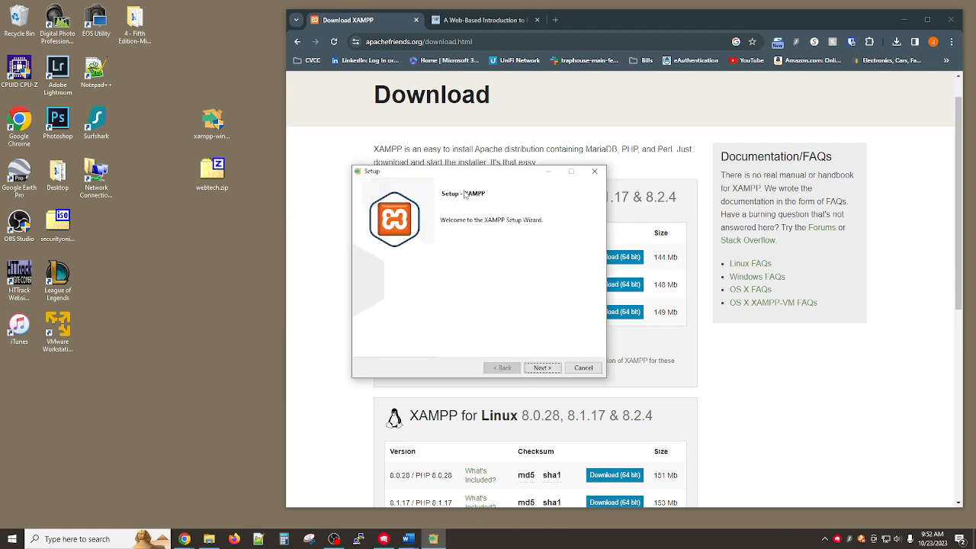
{"action": "left_click", "coordinate": [541, 368]}
{"action": "left_click_drag", "start_coordinate": [510, 176], "coordinate": [418, 186]}
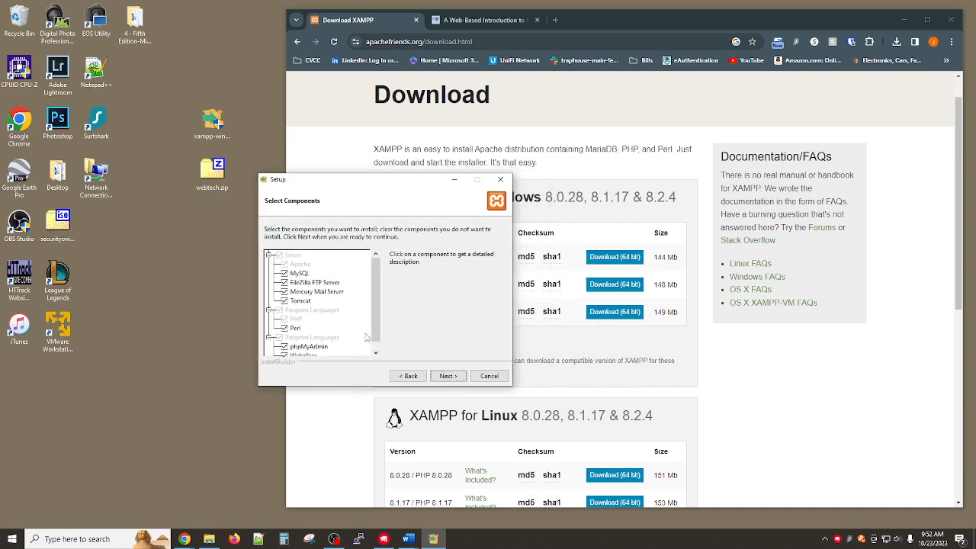
{"action": "left_click", "coordinate": [448, 376]}
Step: Keep C:\xampp as the installation folder and English as the language, and start installing XAMPP
{"action": "left_click", "coordinate": [310, 251]}
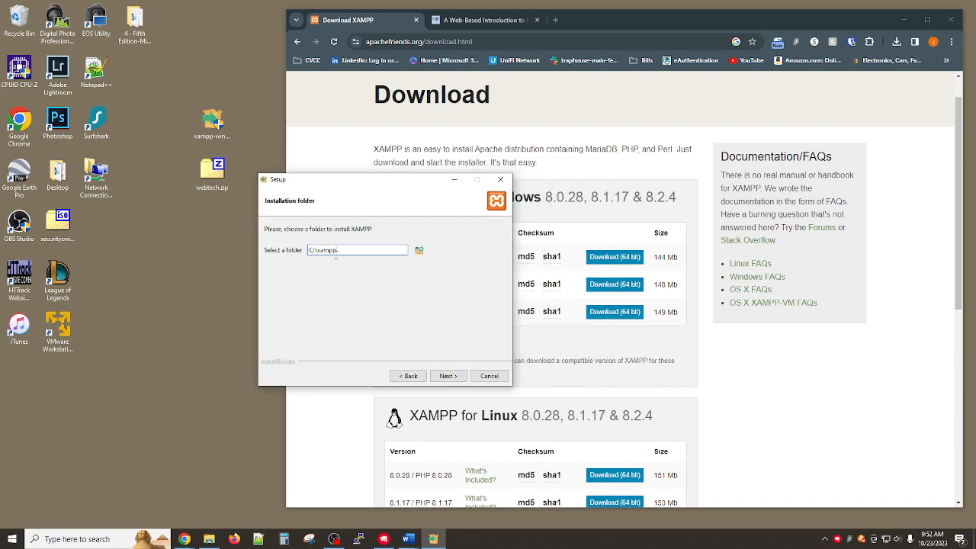
{"action": "left_click_drag", "start_coordinate": [348, 249], "coordinate": [289, 250]}
{"action": "left_click", "coordinate": [375, 255]}
{"action": "mouse_move", "coordinate": [352, 252]}
{"action": "left_mouse_down"}
{"action": "mouse_move", "coordinate": [309, 250]}
{"action": "mouse_move", "coordinate": [354, 249]}
{"action": "left_mouse_up"}
{"action": "left_click", "coordinate": [456, 384]}
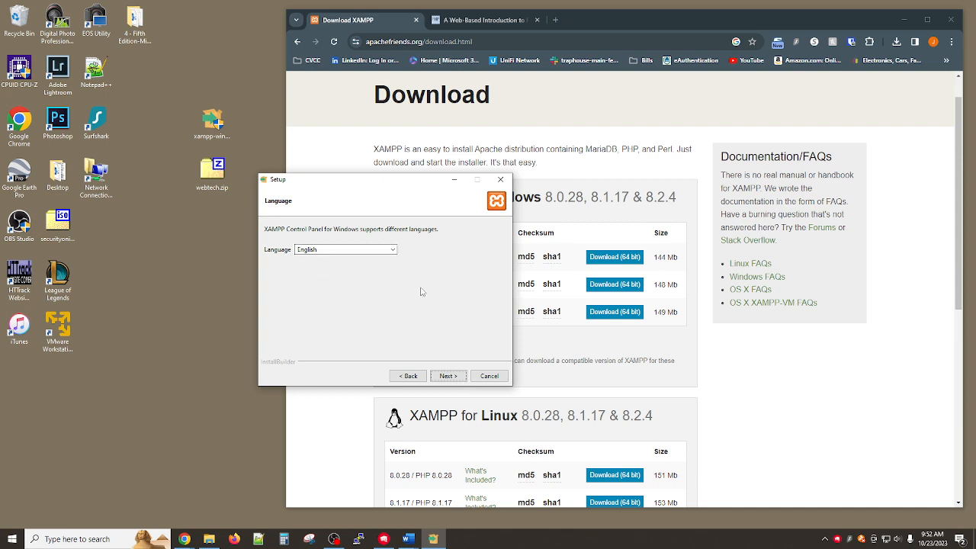
{"action": "left_click", "coordinate": [449, 376]}
{"action": "left_click", "coordinate": [461, 377]}
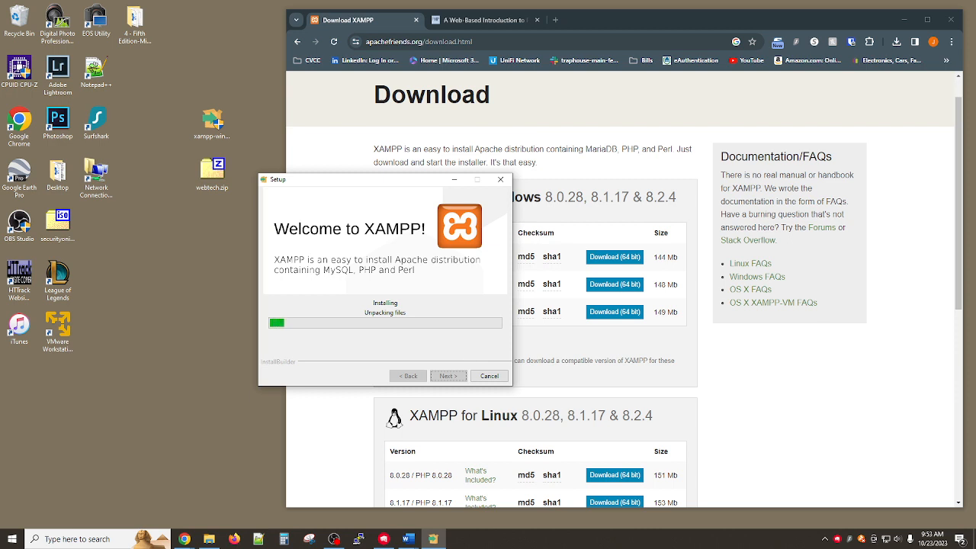
Step: Finish the setup wizard with the option to start the Control Panel enabled, and move its window beside the desktop icons
{"action": "key", "text": "super+e"}
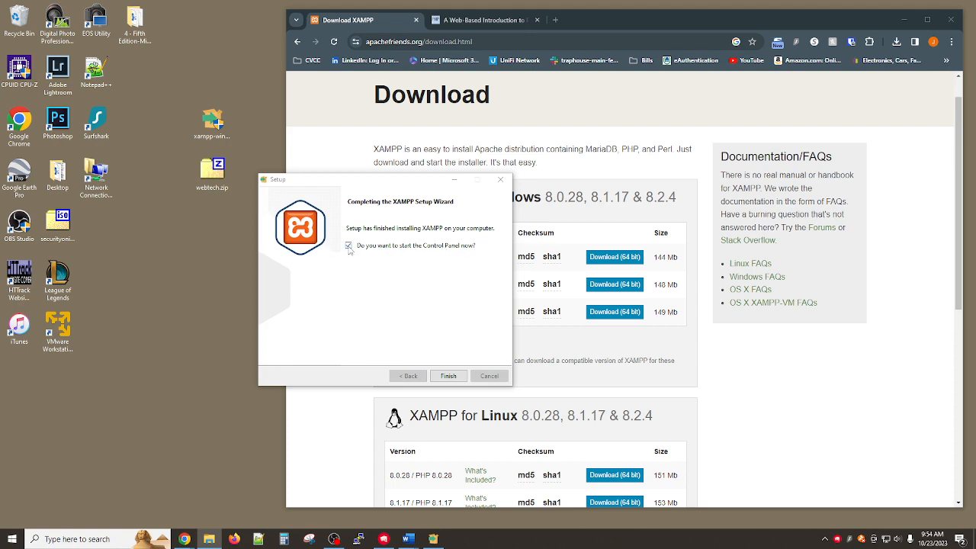
{"action": "left_click", "coordinate": [451, 373]}
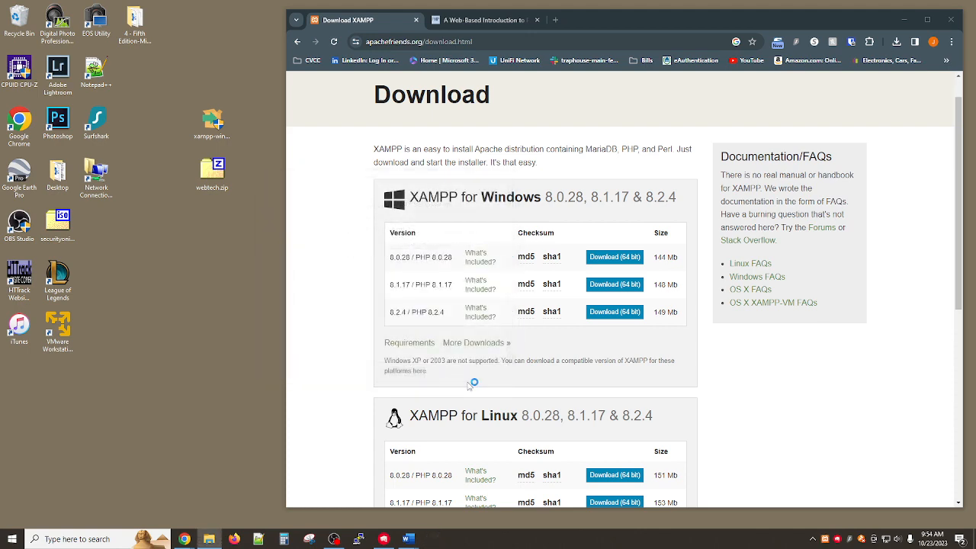
{"action": "left_click_drag", "start_coordinate": [214, 13], "coordinate": [472, 174]}
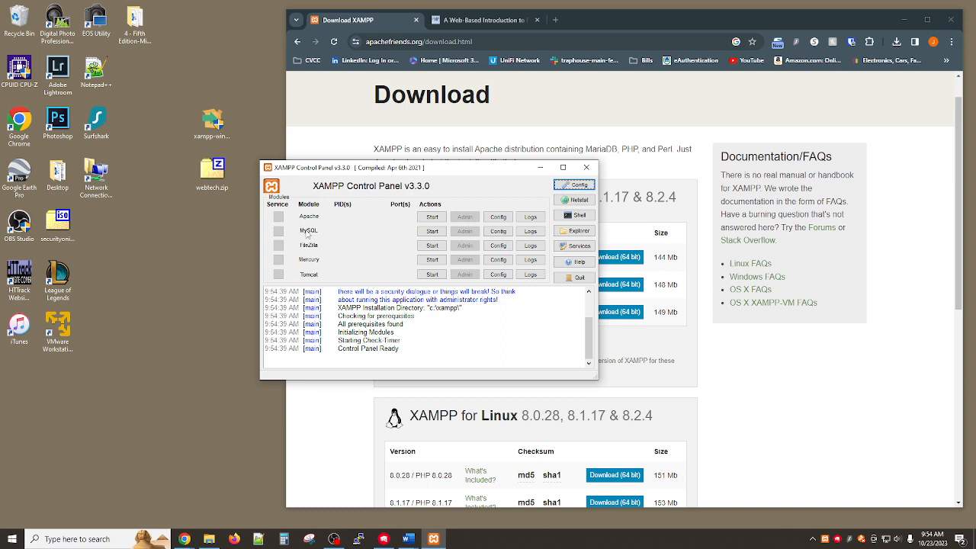
Step: Start the Apache and MySQL modules and check each one's status in the log
{"action": "left_click", "coordinate": [432, 217]}
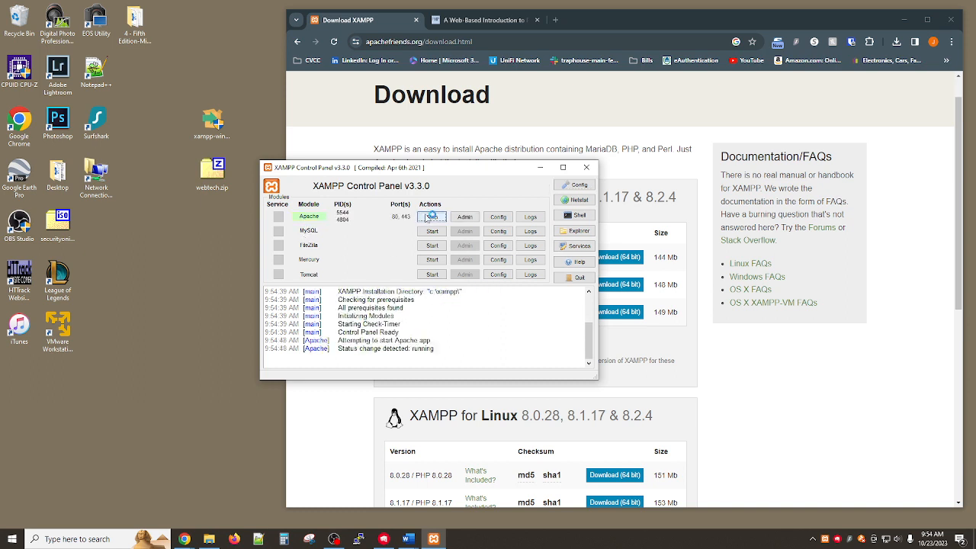
{"action": "double_click", "coordinate": [422, 349]}
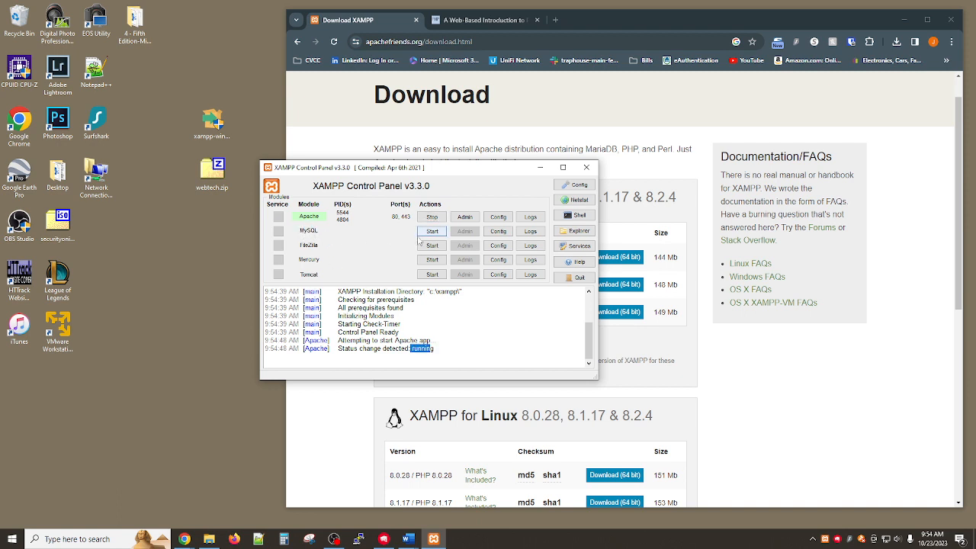
{"action": "left_click", "coordinate": [432, 233]}
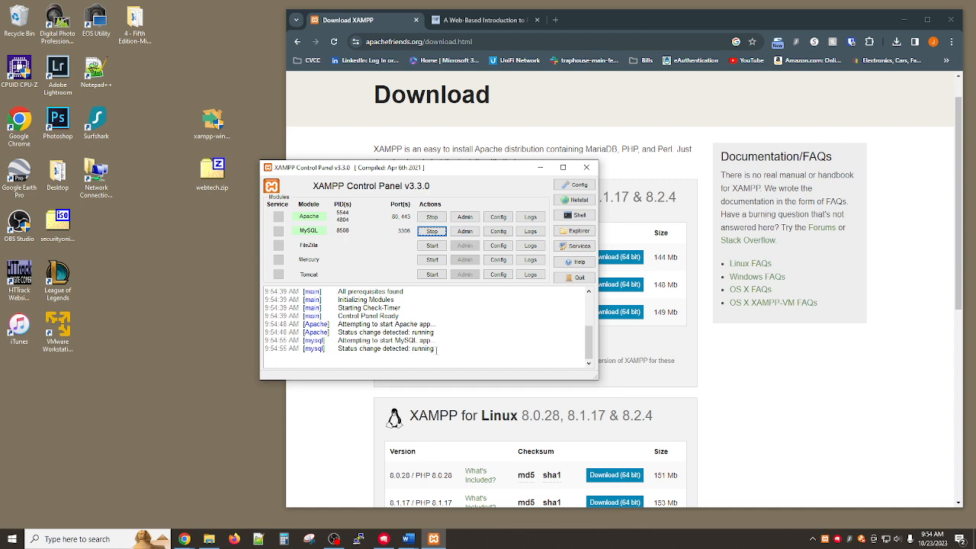
{"action": "left_click_drag", "start_coordinate": [436, 349], "coordinate": [404, 349]}
Step: Switch to the textbook's Fifth Edition student materials page to locate the webtech.zip download
{"action": "left_click", "coordinate": [484, 21]}
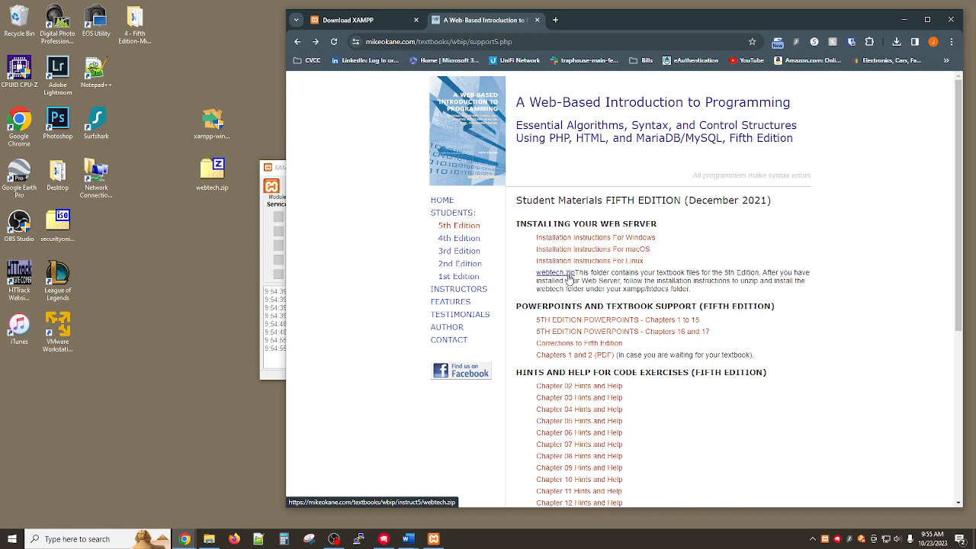
Step: Open webtech.zip from the desktop and show the C:\xampp\htdocs folder in a File Explorer window beside it
{"action": "double_click", "coordinate": [215, 177]}
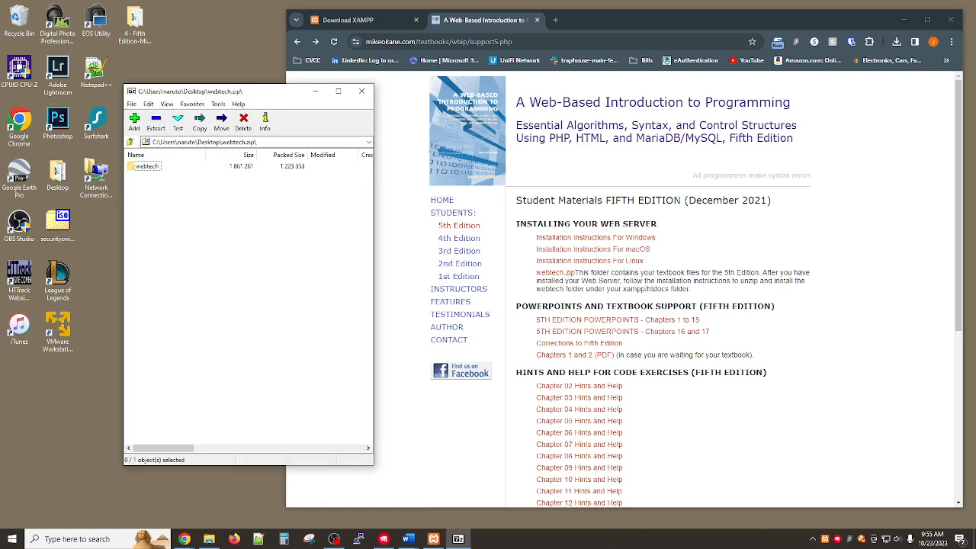
{"action": "left_click_drag", "start_coordinate": [975, 99], "coordinate": [574, 95]}
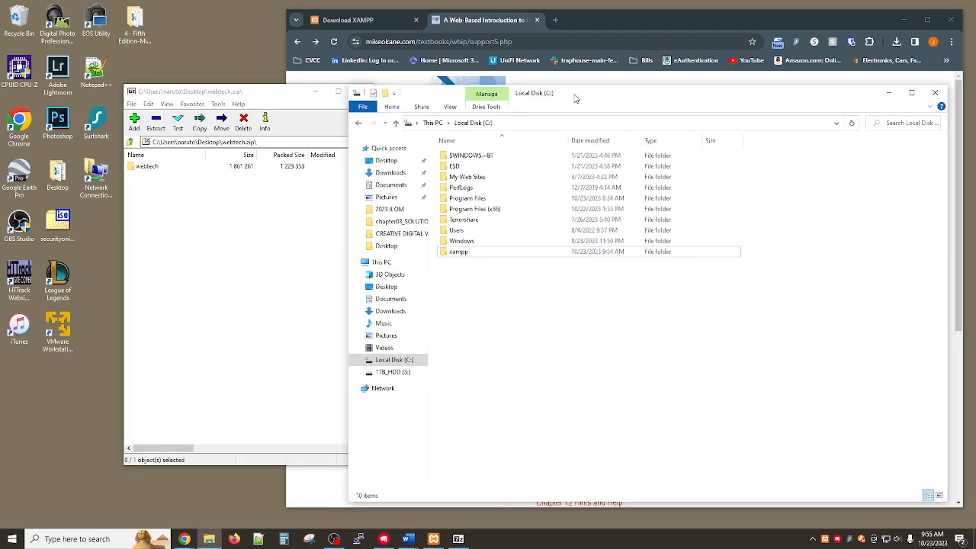
{"action": "left_click", "coordinate": [460, 254]}
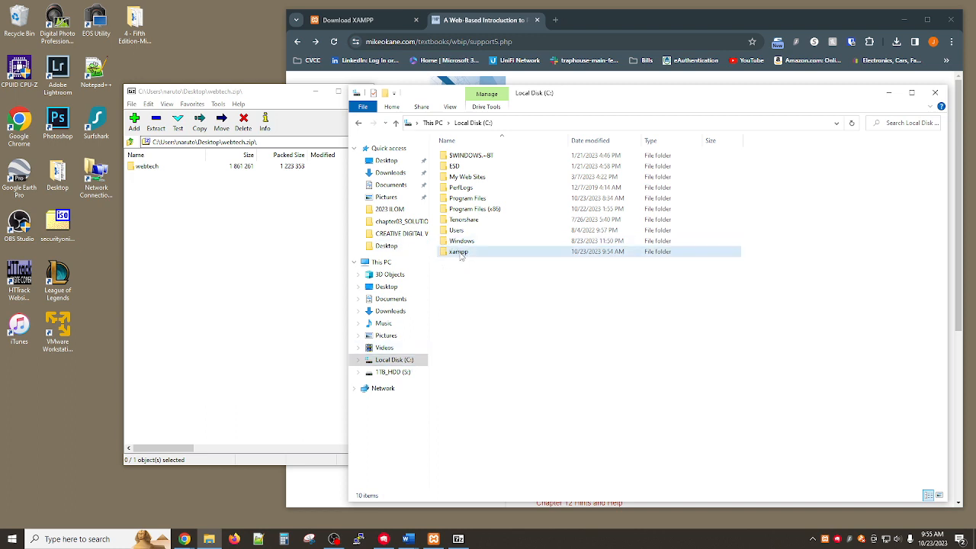
{"action": "double_click", "coordinate": [460, 254]}
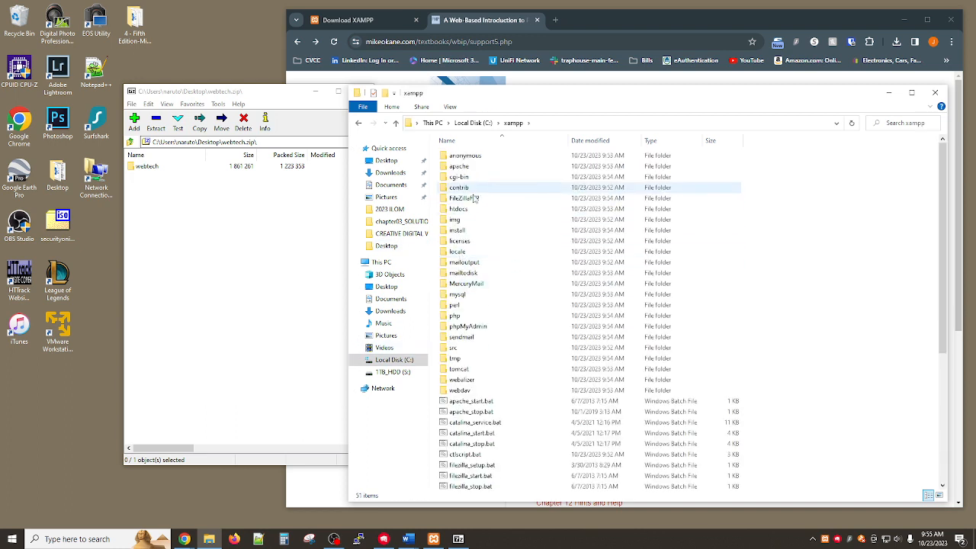
{"action": "double_click", "coordinate": [463, 210]}
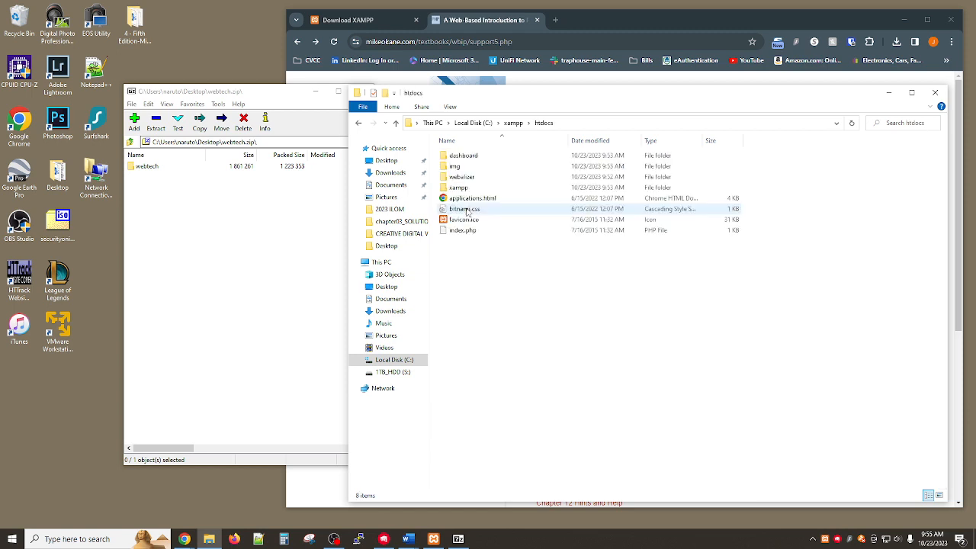
{"action": "left_click_drag", "start_coordinate": [492, 264], "coordinate": [450, 153]}
{"action": "left_click", "coordinate": [494, 263]}
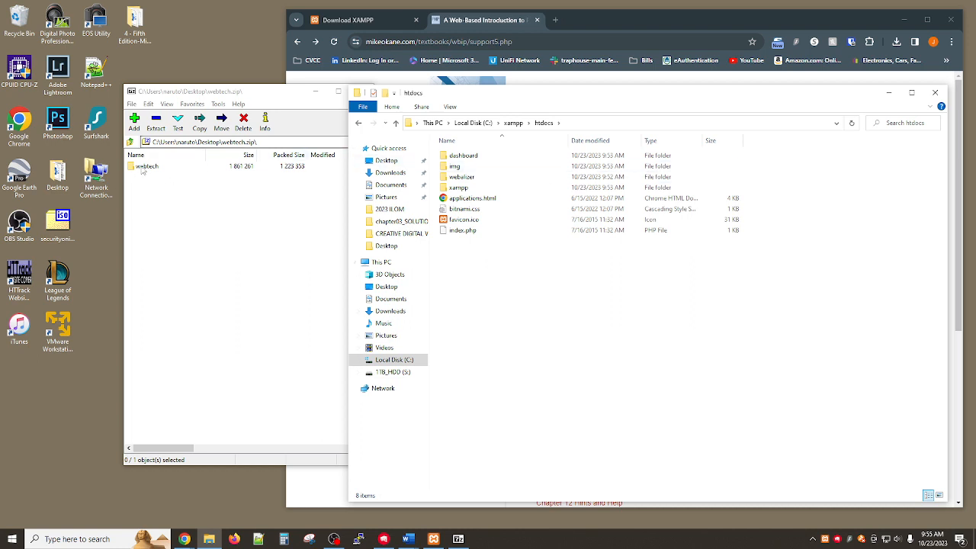
Step: Extract the webtech folder from the archive into C:\xampp\htdocs
{"action": "left_click", "coordinate": [143, 168]}
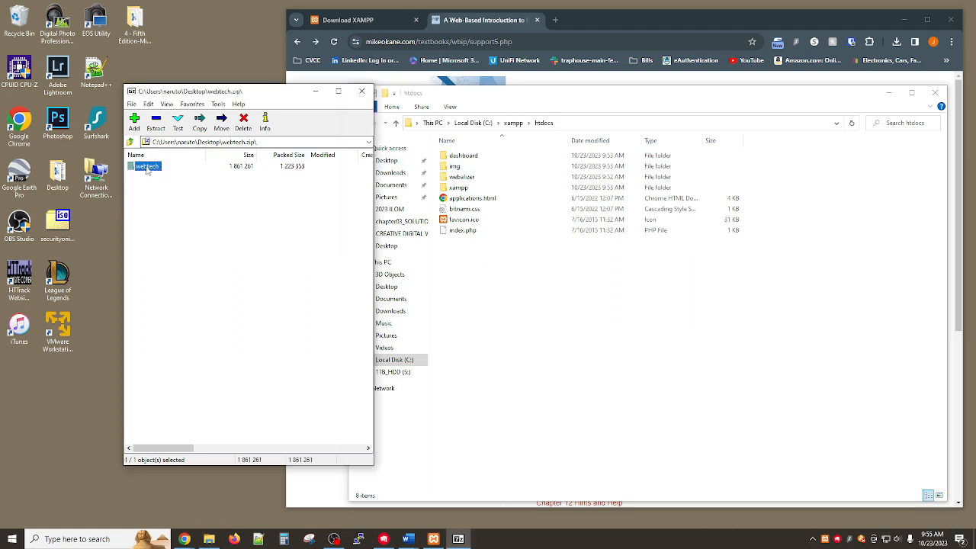
{"action": "left_click_drag", "start_coordinate": [147, 169], "coordinate": [488, 288]}
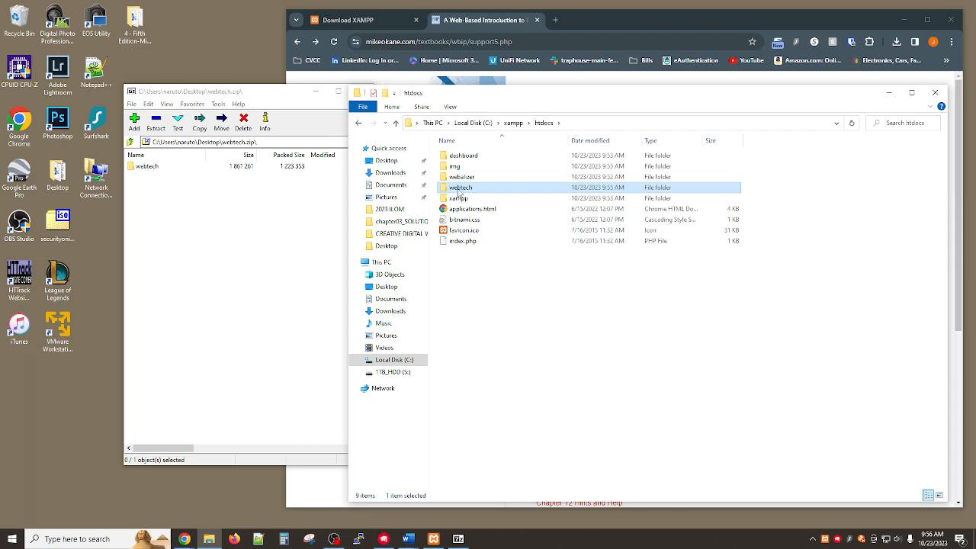
{"action": "left_click", "coordinate": [507, 277]}
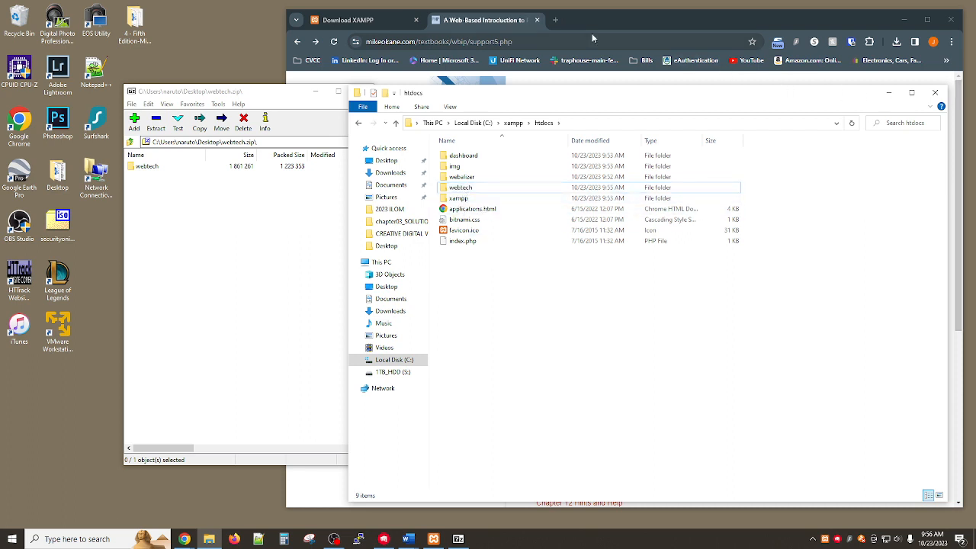
{"action": "left_click", "coordinate": [556, 22]}
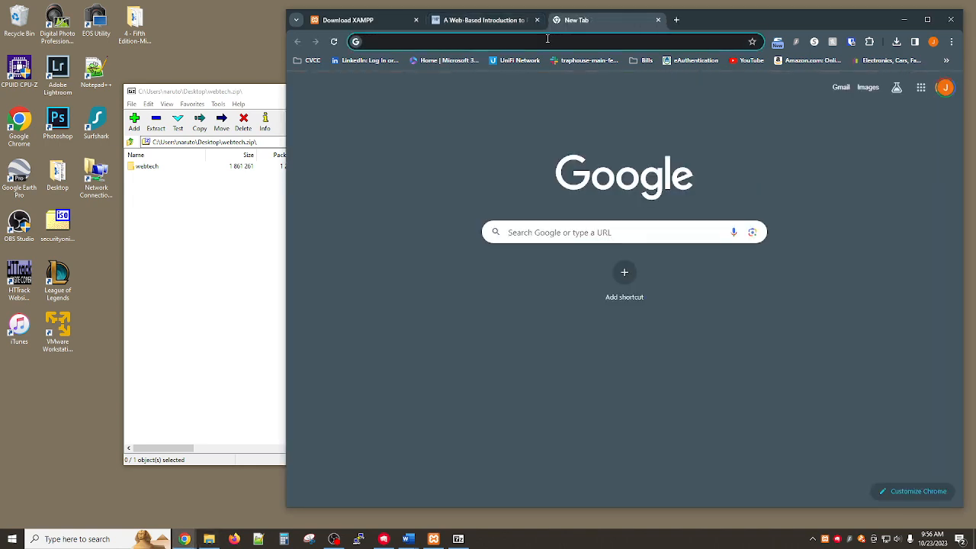
{"action": "type", "text": "http"}
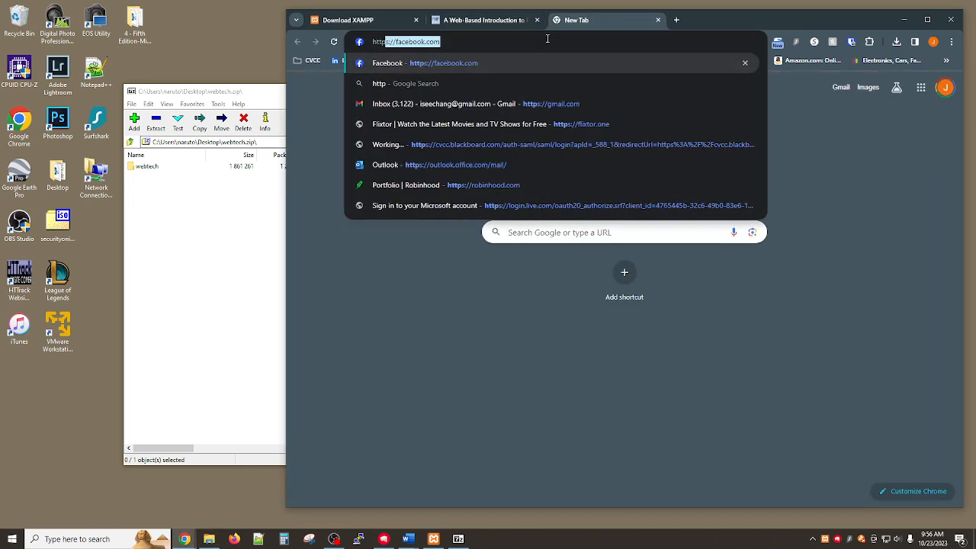
{"action": "type", "text": ":/"}
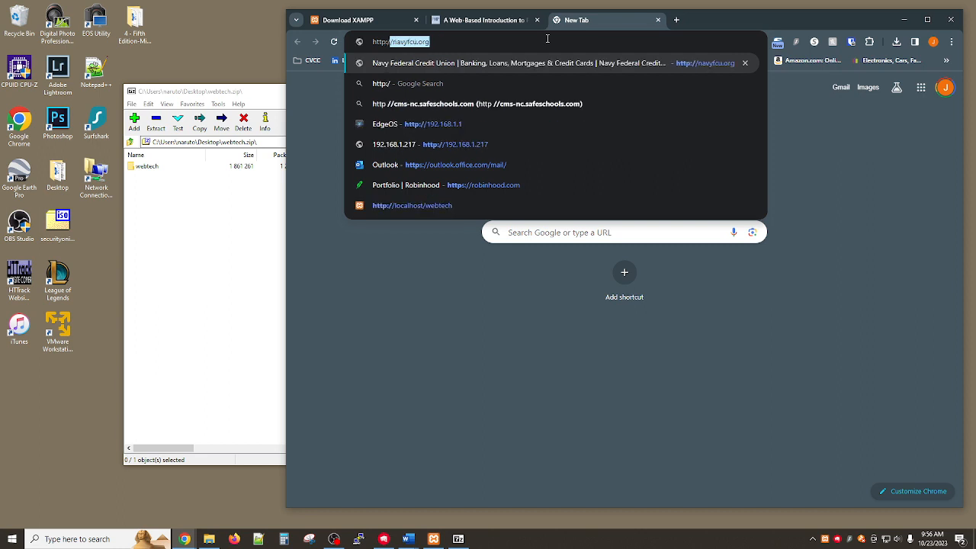
{"action": "type", "text": "/localhost"}
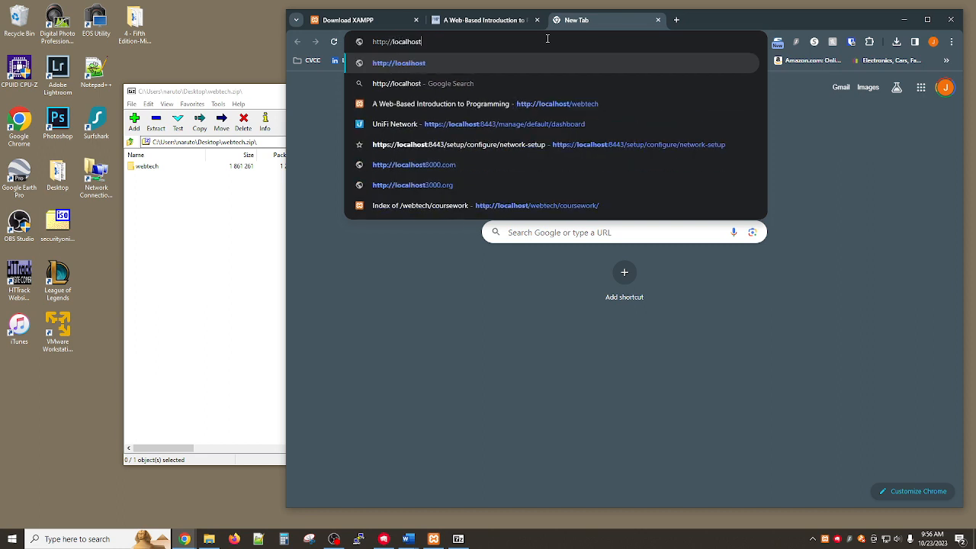
{"action": "type", "text": "/"}
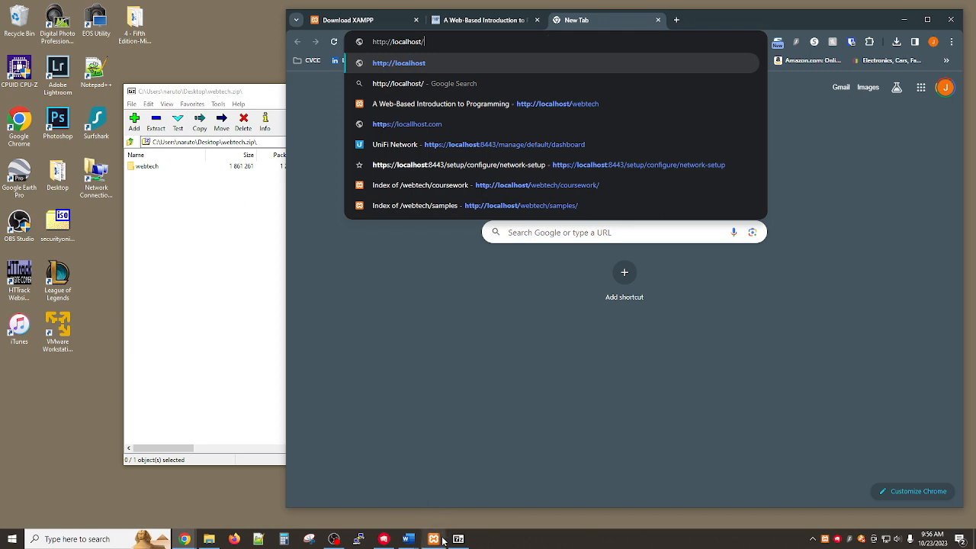
{"action": "mouse_move", "coordinate": [437, 540]}
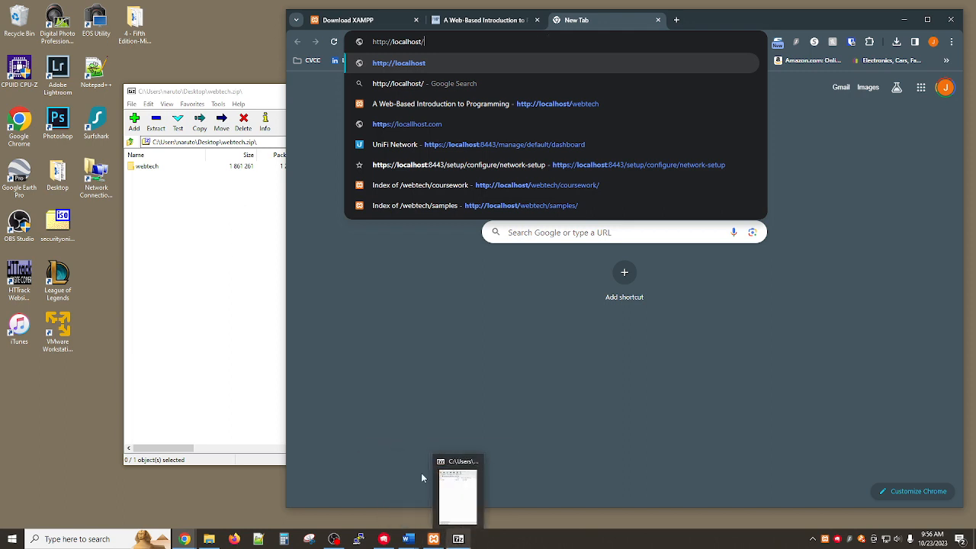
{"action": "left_click", "coordinate": [435, 539]}
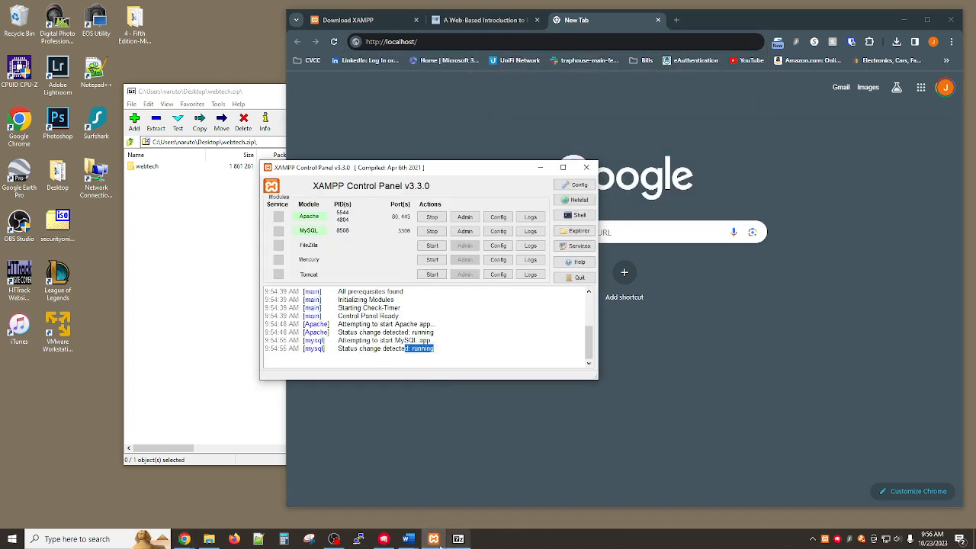
{"action": "left_click", "coordinate": [209, 539]}
{"action": "left_click", "coordinate": [467, 187]}
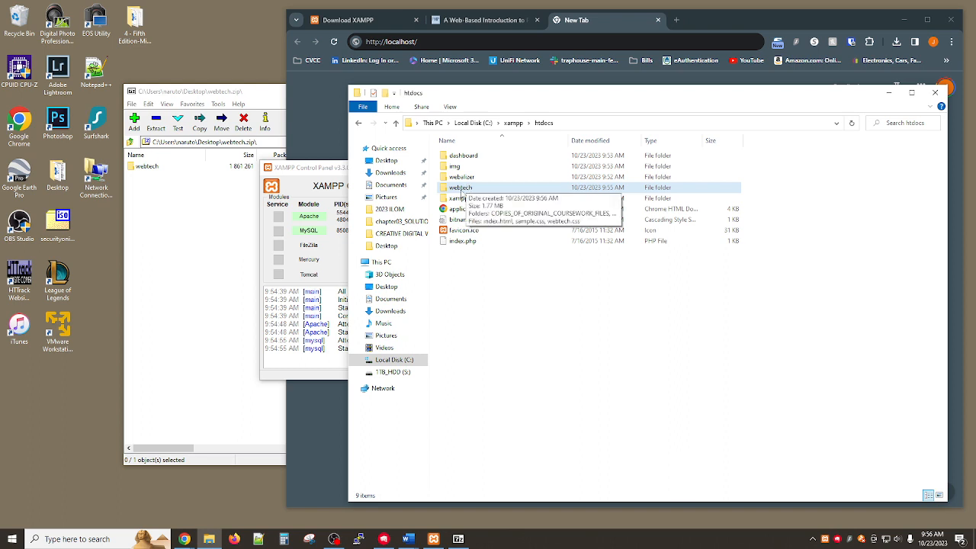
{"action": "left_click", "coordinate": [472, 41]}
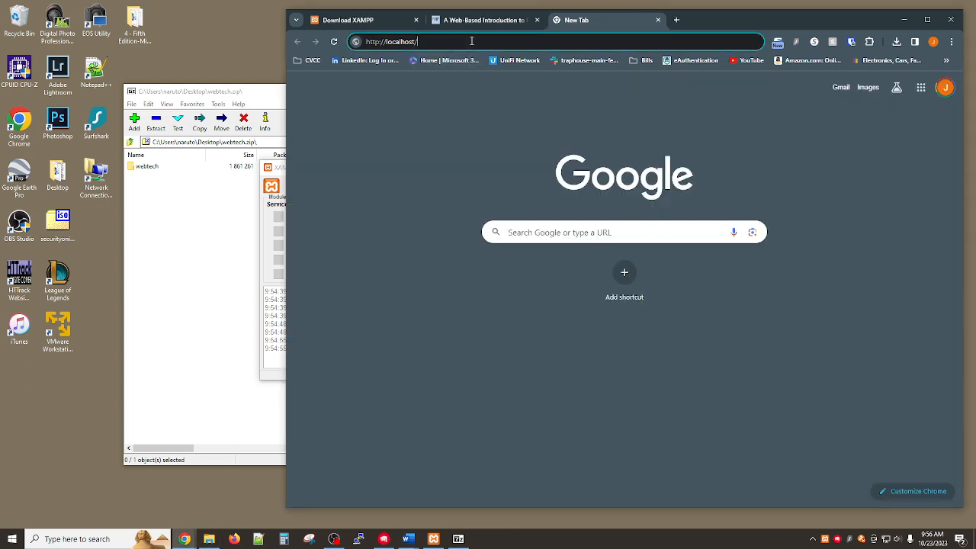
{"action": "type", "text": "webtech"}
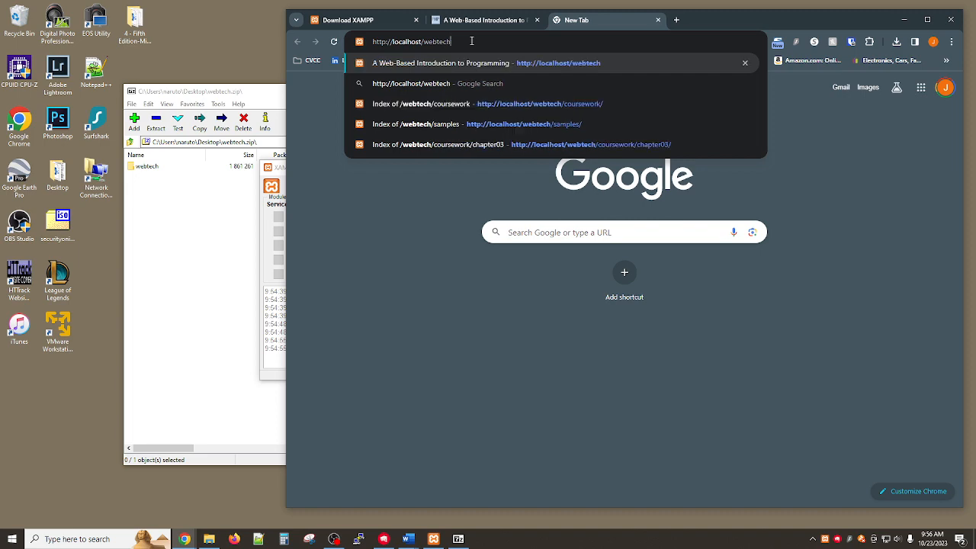
{"action": "key", "text": "Return"}
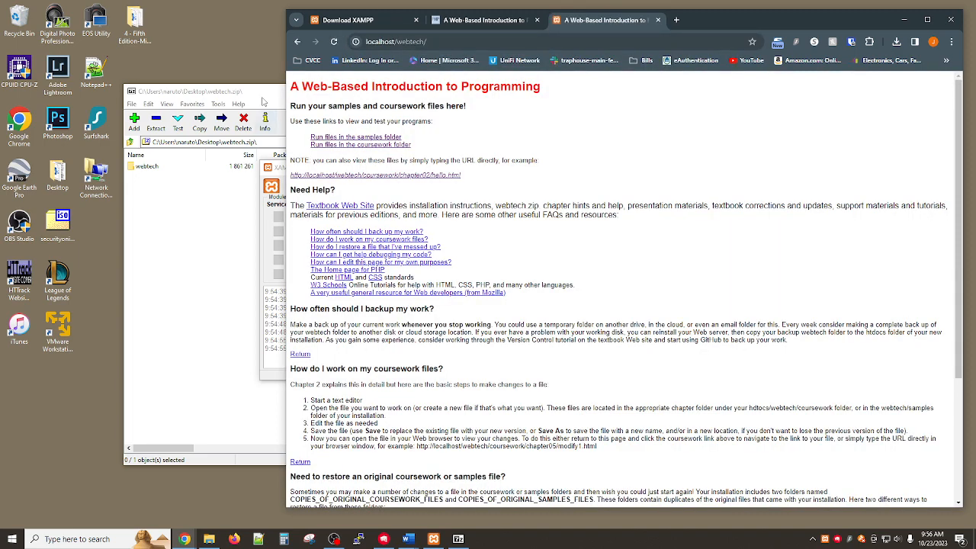
Step: Close the webtech.zip archive window and open the webtech folder inside htdocs, with its window moved over the desktop icons
{"action": "left_click", "coordinate": [262, 101]}
{"action": "left_click", "coordinate": [370, 91]}
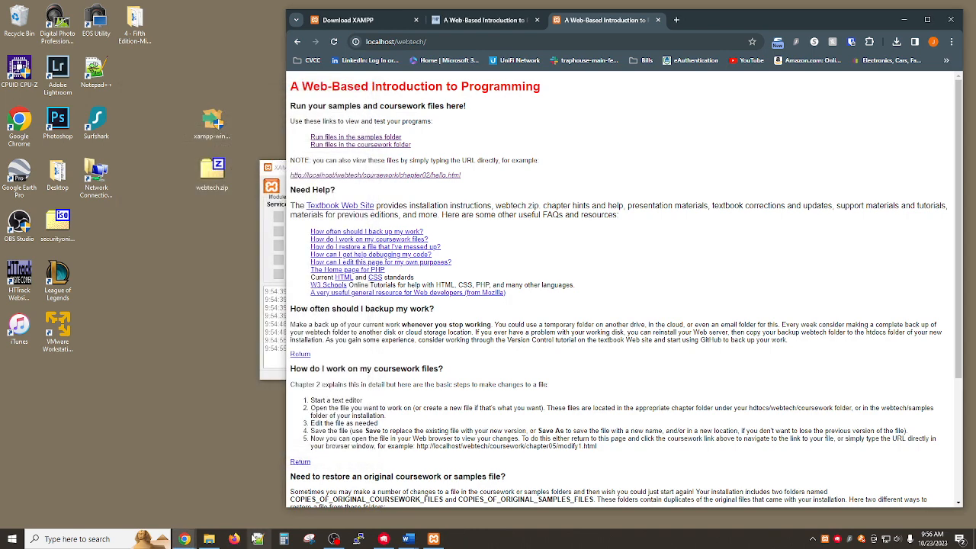
{"action": "left_click", "coordinate": [209, 538]}
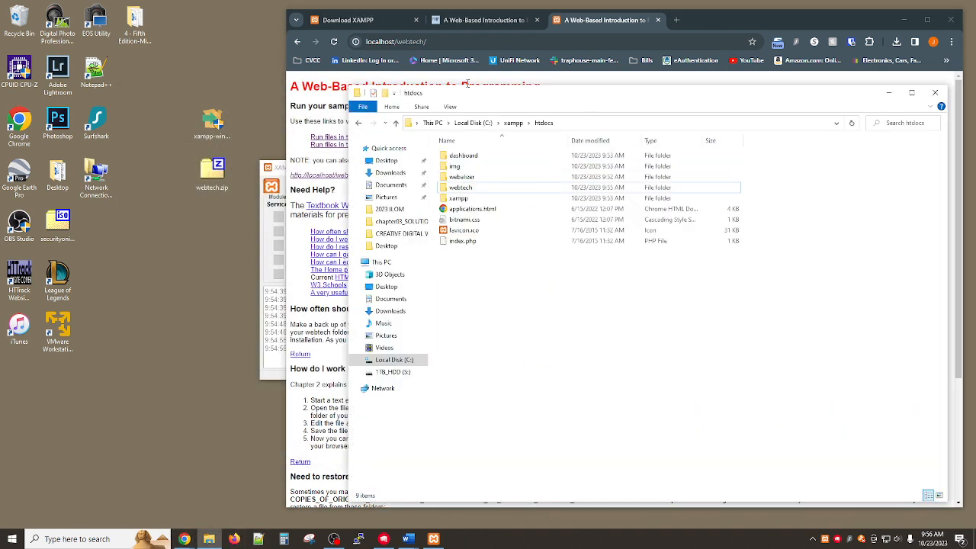
{"action": "left_click_drag", "start_coordinate": [465, 89], "coordinate": [140, 90]}
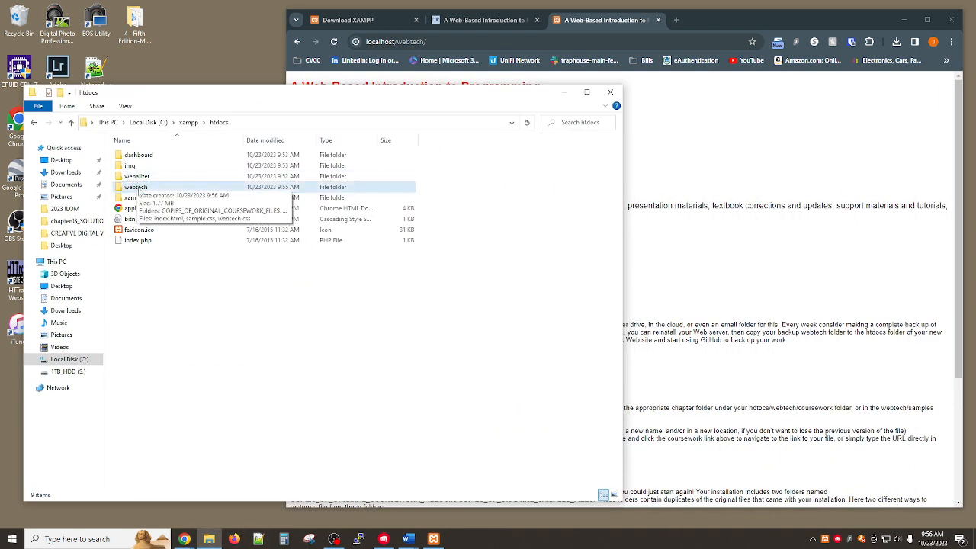
{"action": "double_click", "coordinate": [137, 188]}
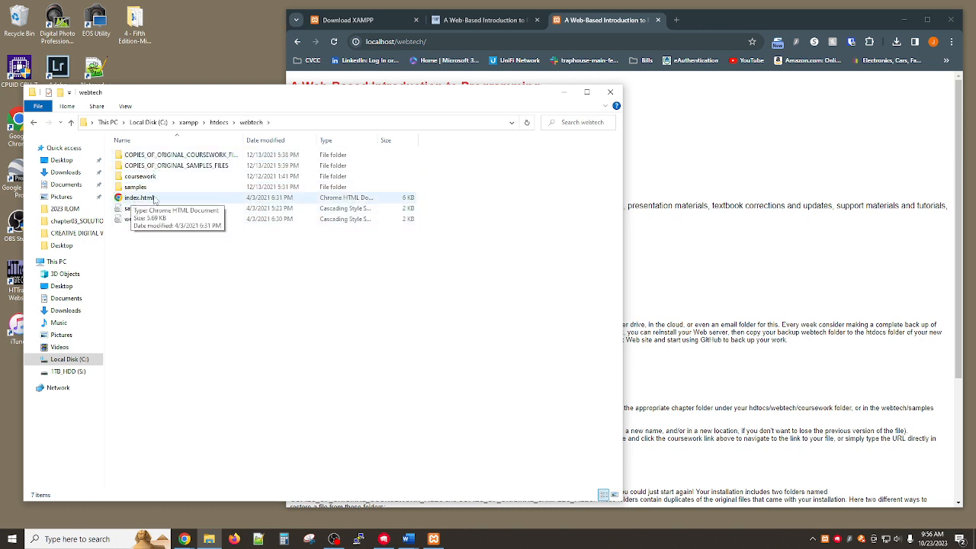
Step: Return to the localhost/webtech page in the browser and follow its link to run files in the samples folder
{"action": "left_click", "coordinate": [574, 76]}
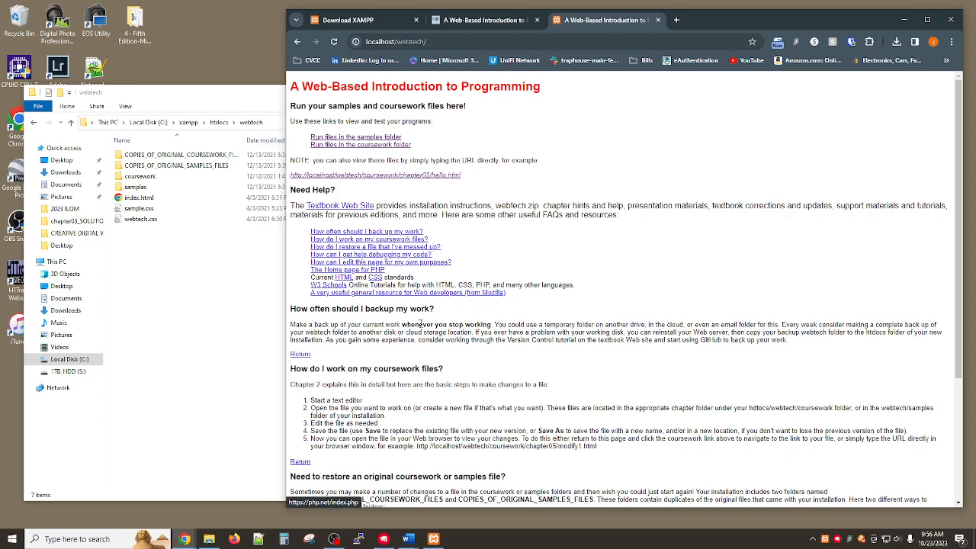
{"action": "scroll", "coordinate": [421, 323], "scroll_direction": "down", "scroll_amount": 3}
{"action": "scroll", "coordinate": [413, 177], "scroll_direction": "up", "scroll_amount": 3}
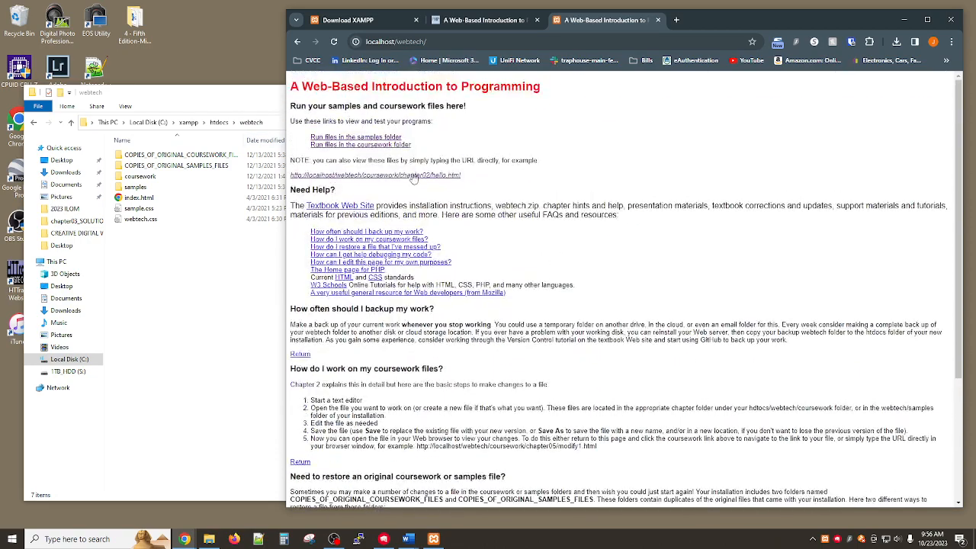
{"action": "left_click", "coordinate": [380, 138]}
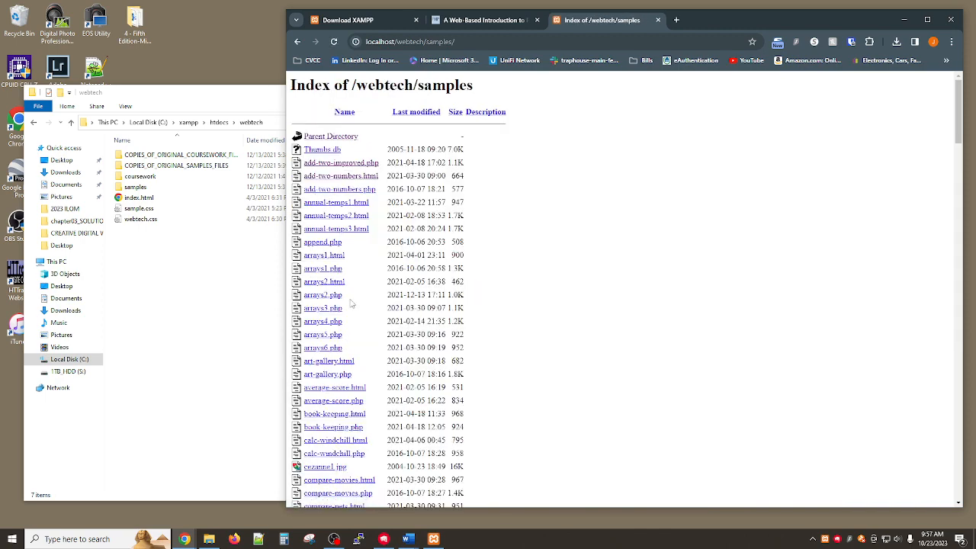
Step: Examine the whole /webtech/samples index of sample files and return to the beginning of the list
{"action": "scroll", "coordinate": [347, 242], "scroll_direction": "down", "scroll_amount": 4}
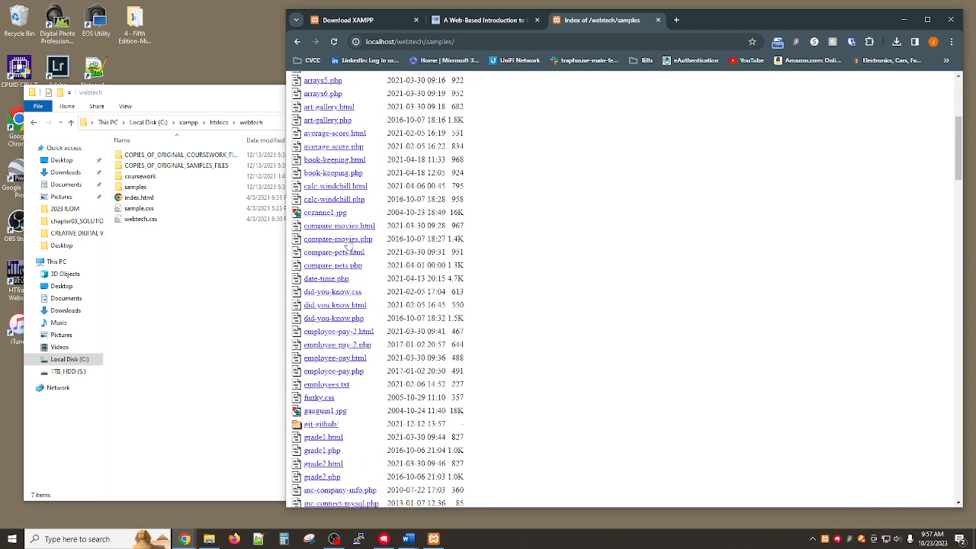
{"action": "scroll", "coordinate": [352, 251], "scroll_direction": "down", "scroll_amount": 3}
{"action": "scroll", "coordinate": [356, 271], "scroll_direction": "down", "scroll_amount": 6}
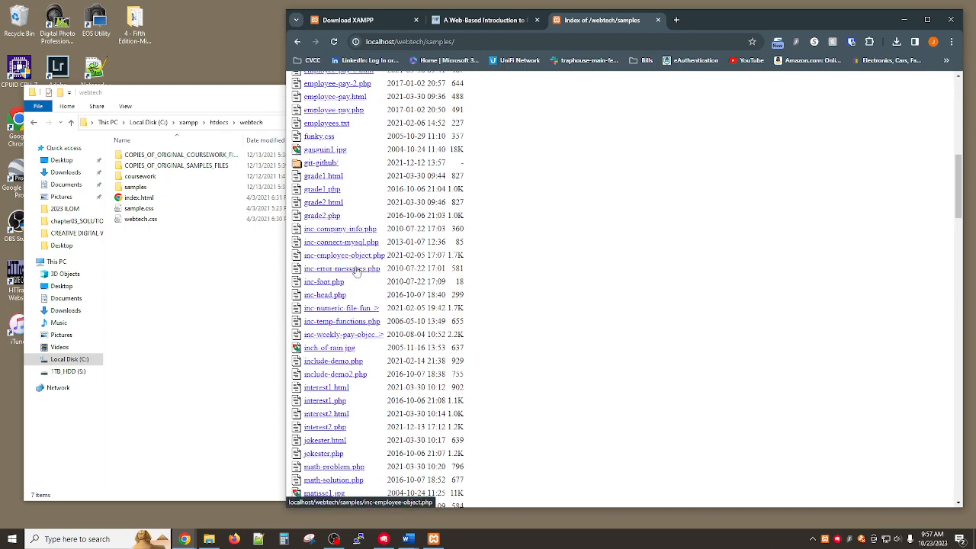
{"action": "scroll", "coordinate": [356, 270], "scroll_direction": "down", "scroll_amount": 10}
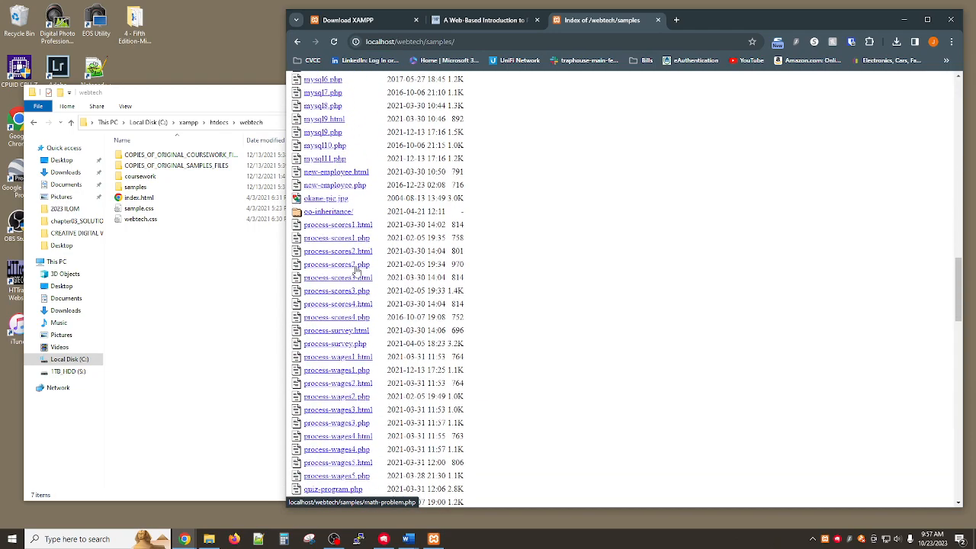
{"action": "scroll", "coordinate": [356, 271], "scroll_direction": "down", "scroll_amount": 8}
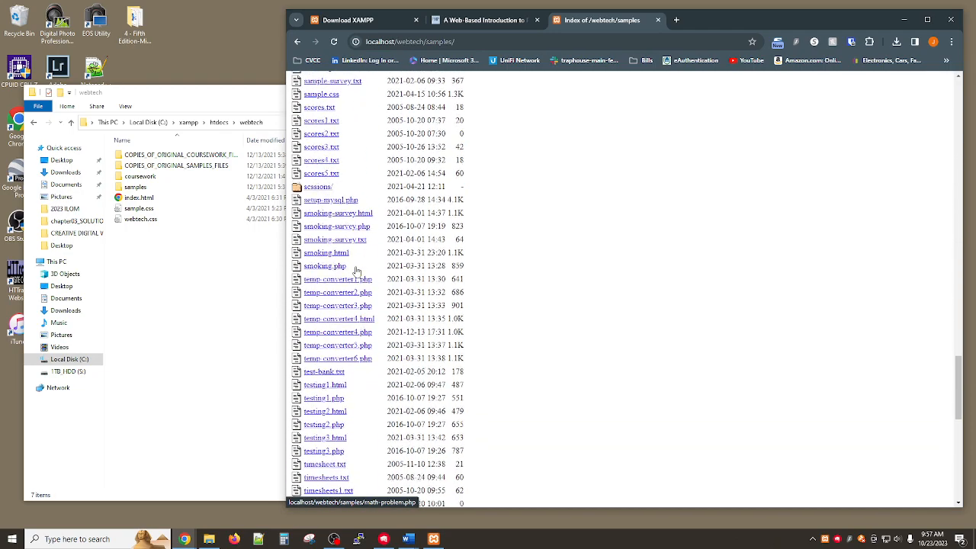
{"action": "scroll", "coordinate": [356, 271], "scroll_direction": "down", "scroll_amount": 5}
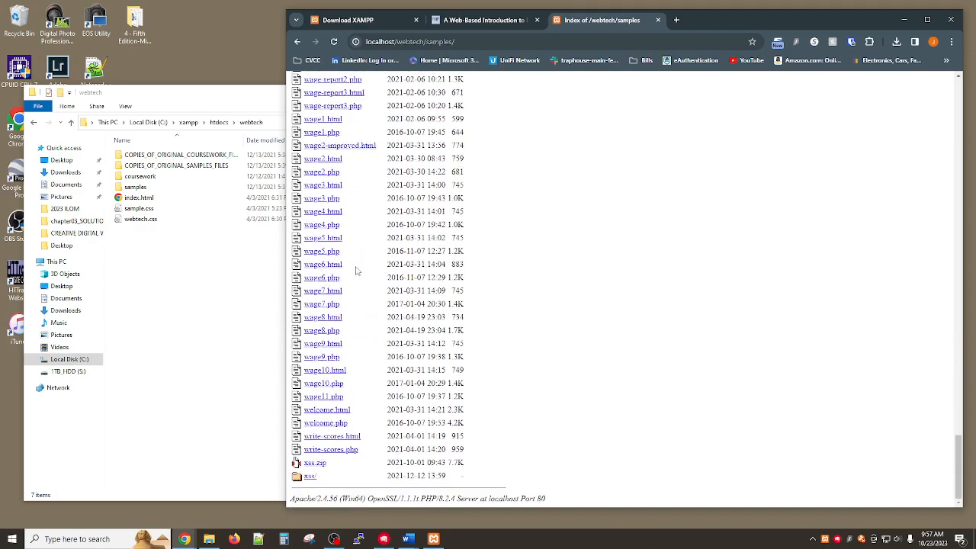
{"action": "scroll", "coordinate": [357, 270], "scroll_direction": "up", "scroll_amount": 20}
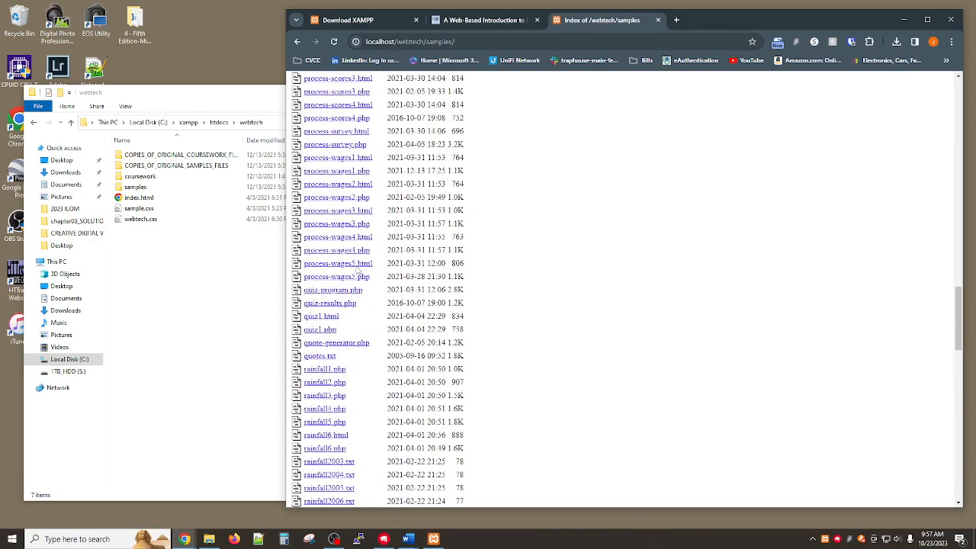
{"action": "scroll", "coordinate": [356, 271], "scroll_direction": "up", "scroll_amount": 7}
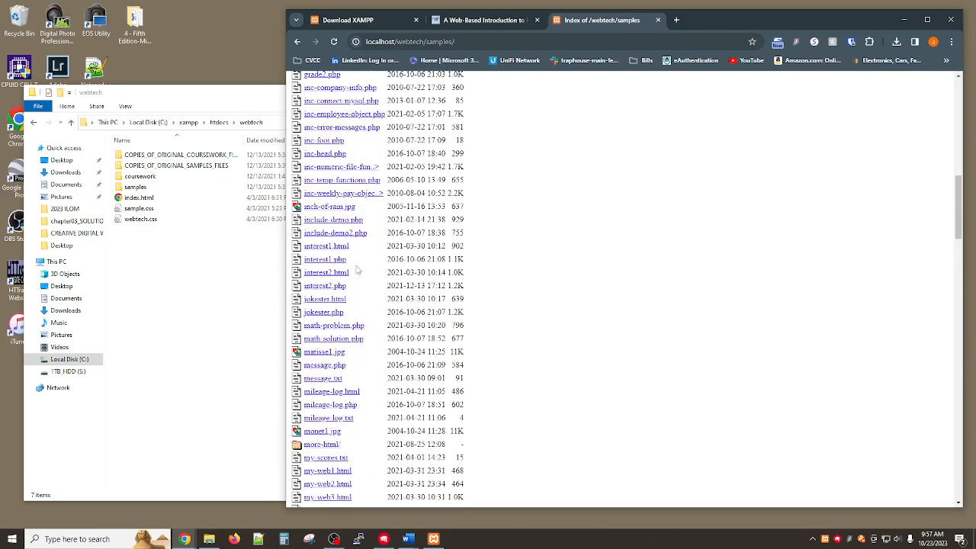
{"action": "scroll", "coordinate": [356, 271], "scroll_direction": "up", "scroll_amount": 10}
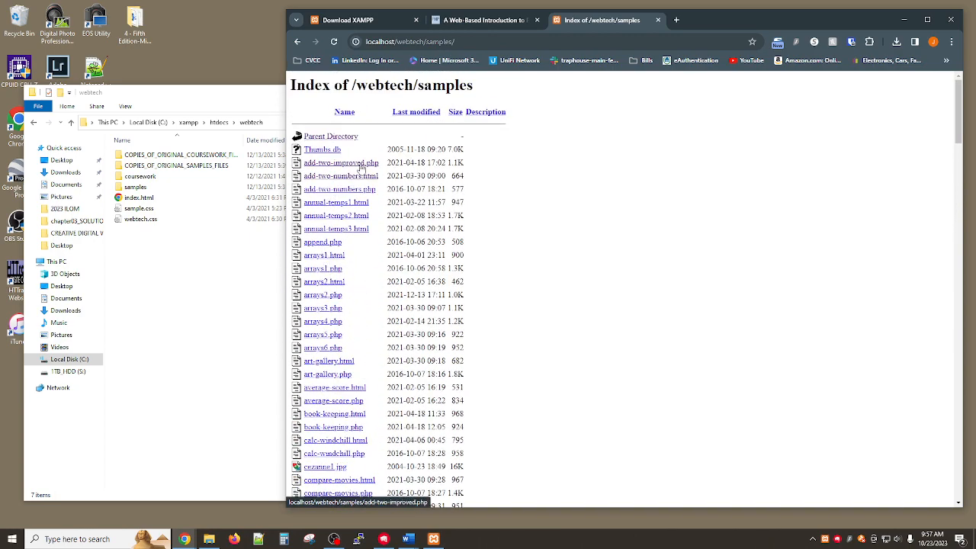
Step: View the annual-temps1.html and annual-temps2.html sample pages one after the other, returning to the samples index after each
{"action": "left_click", "coordinate": [363, 207]}
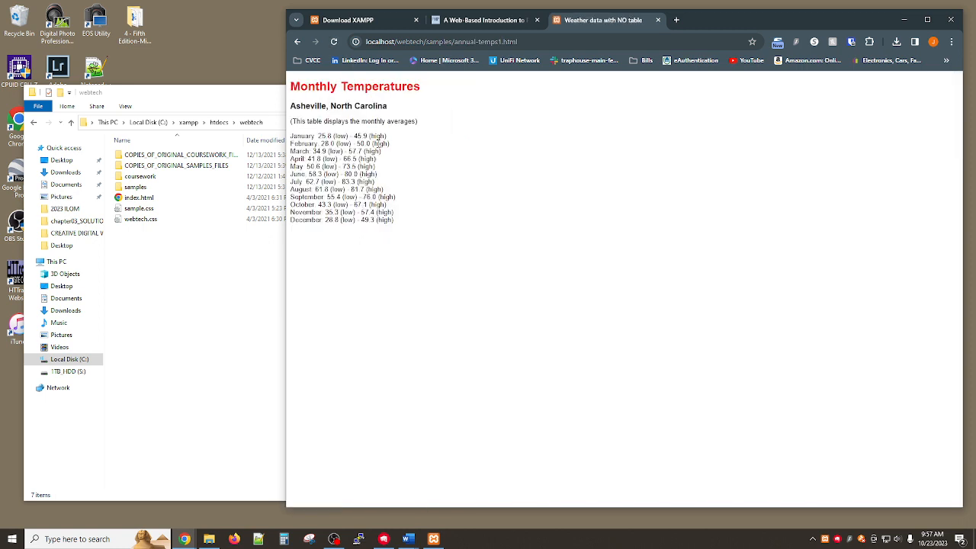
{"action": "left_click", "coordinate": [297, 42]}
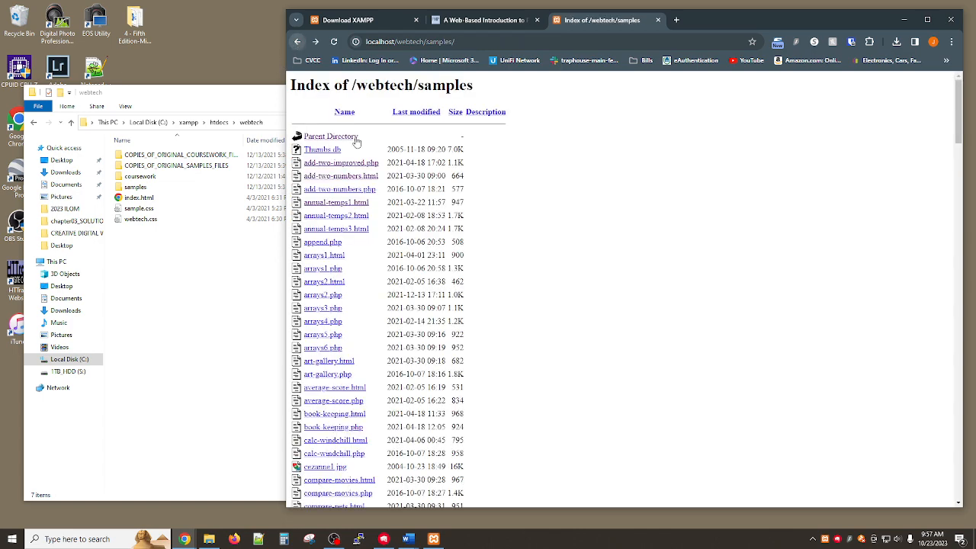
{"action": "left_click", "coordinate": [344, 219]}
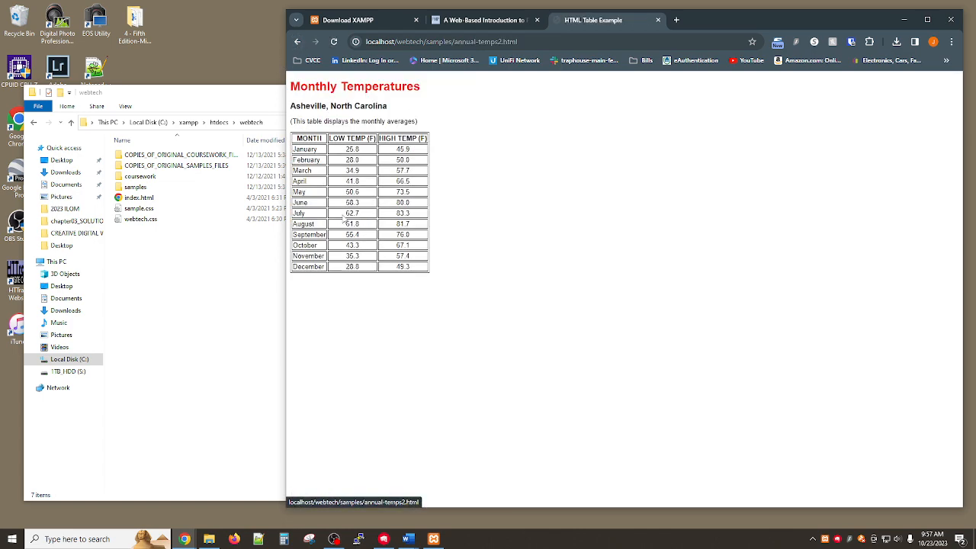
{"action": "left_click", "coordinate": [298, 41]}
Step: Open the add-two-numbers.html sample, check its two number entry fields, and return to the samples index
{"action": "left_click", "coordinate": [344, 176]}
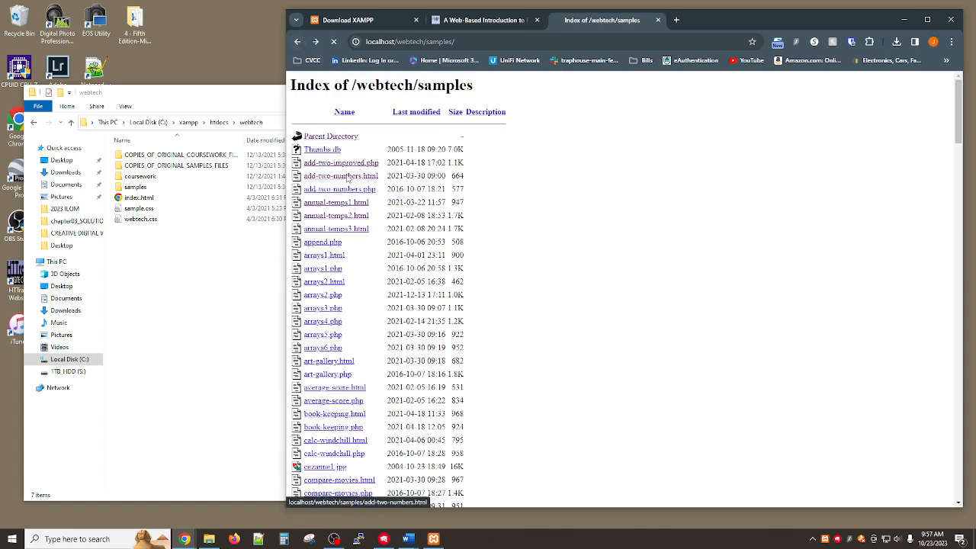
{"action": "left_click", "coordinate": [392, 109]}
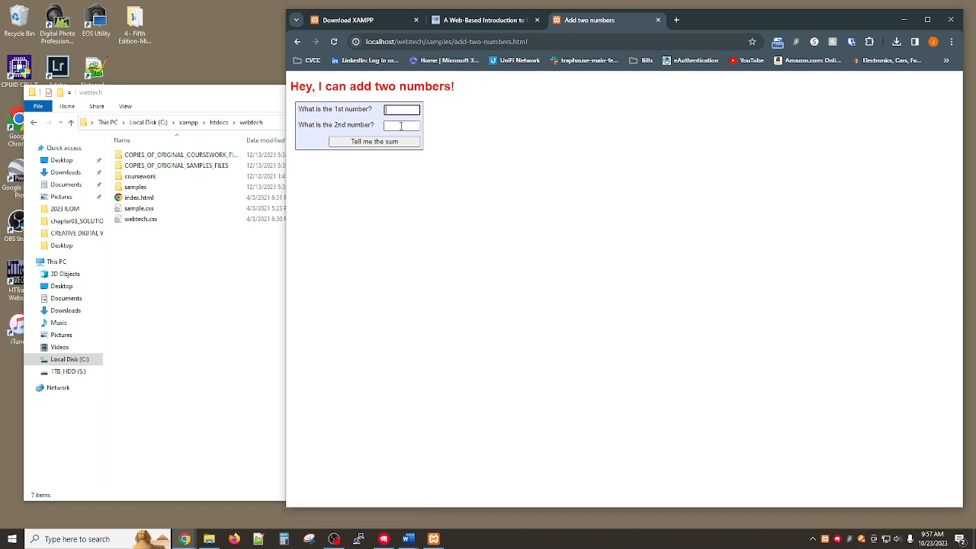
{"action": "left_click", "coordinate": [392, 125]}
{"action": "left_click", "coordinate": [298, 41]}
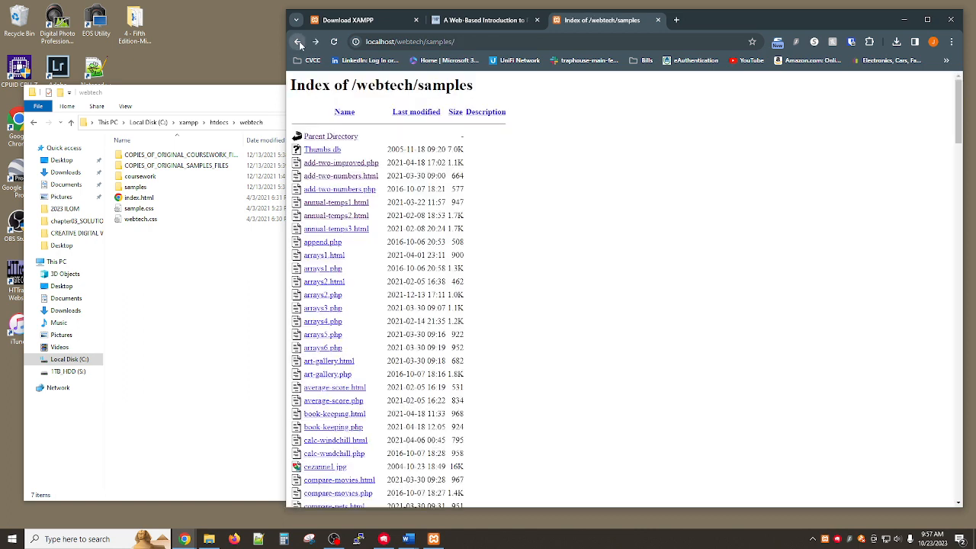